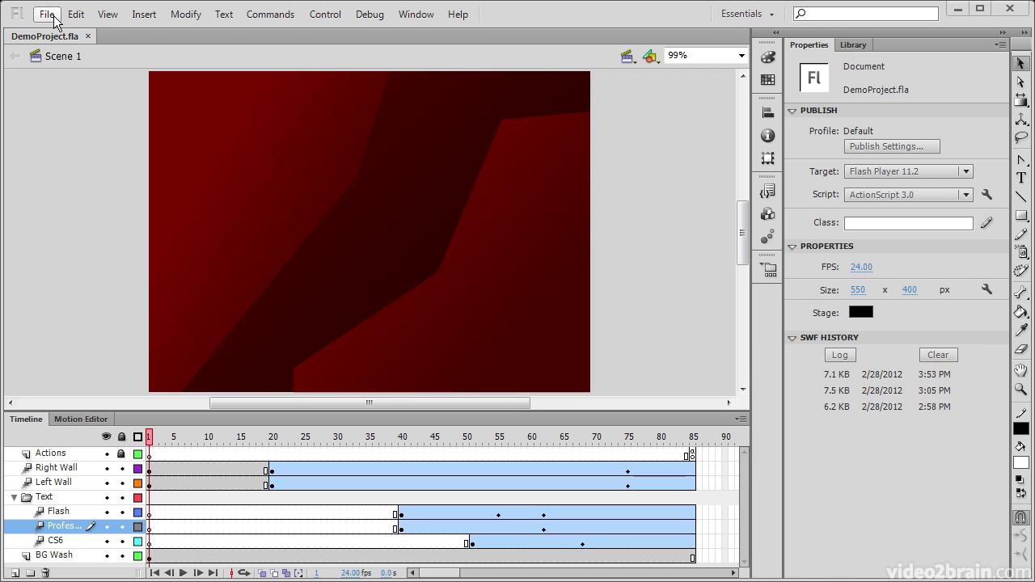
# Step: Open the Publish Settings and check the publishing targets, keeping Flash Player 11.2
pyautogui.click(53, 18)
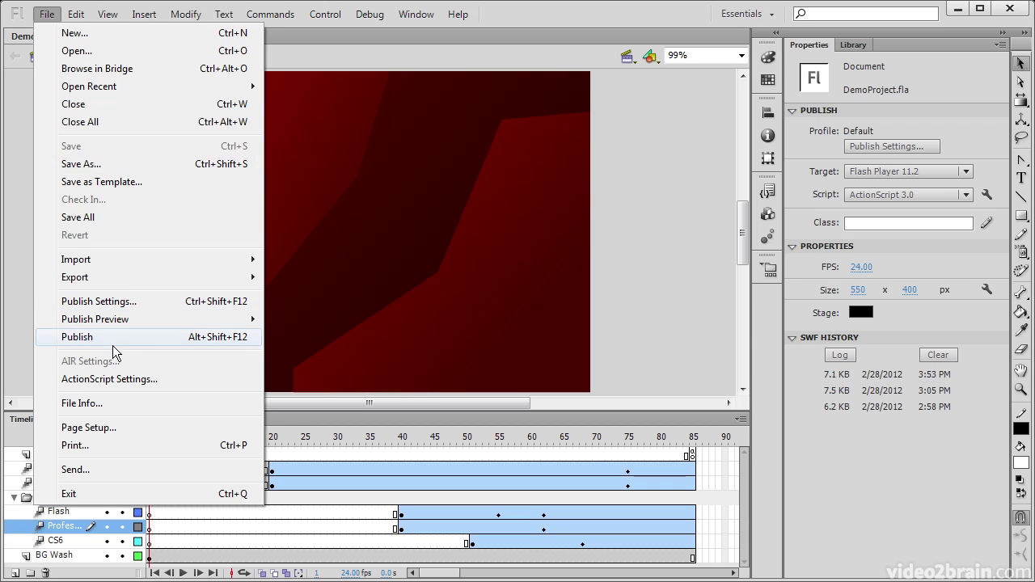
pyautogui.click(125, 303)
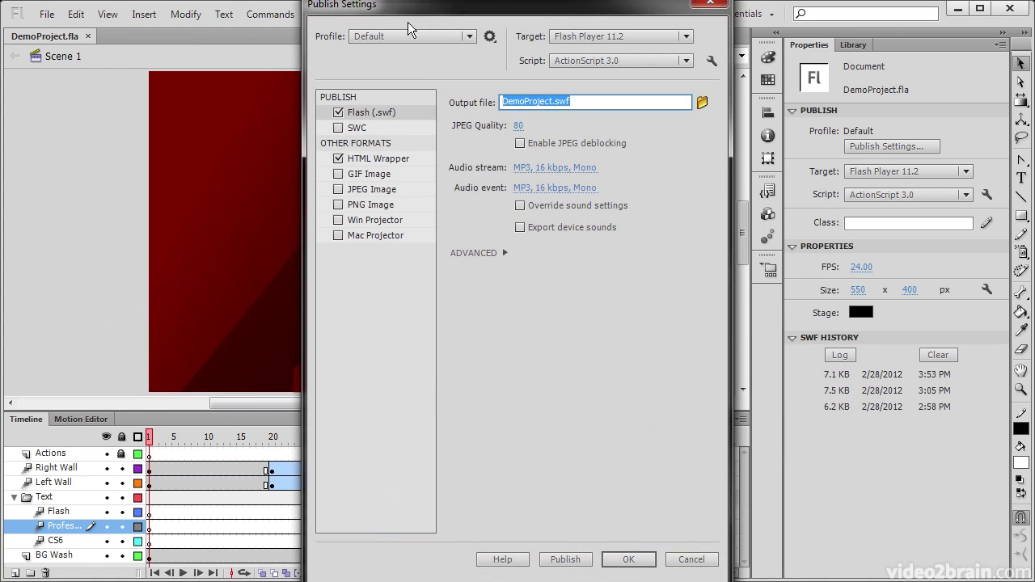
pyautogui.moveTo(444, 15); pyautogui.dragTo(385, 58)
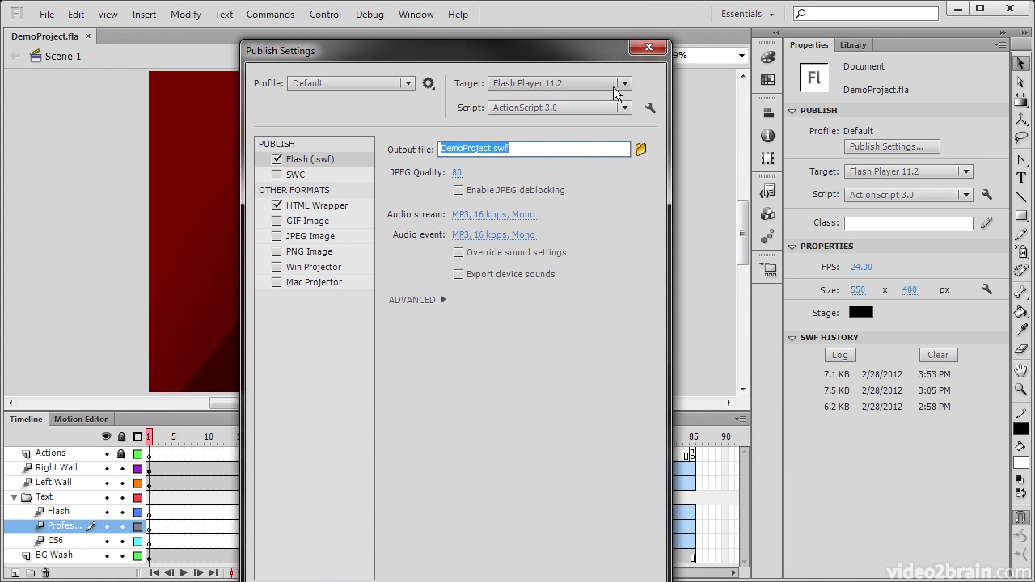
pyautogui.click(624, 83)
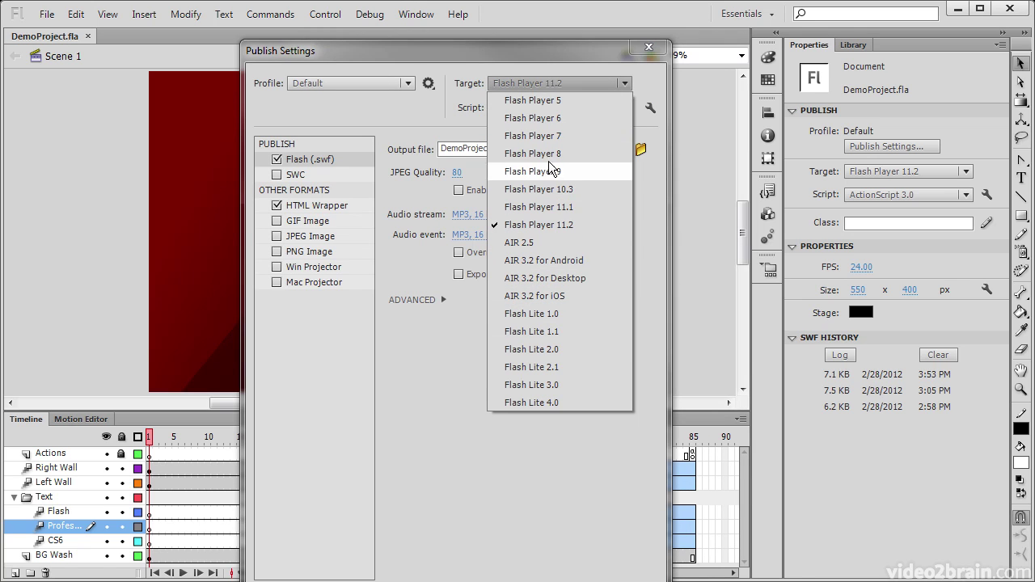
pyautogui.click(427, 362)
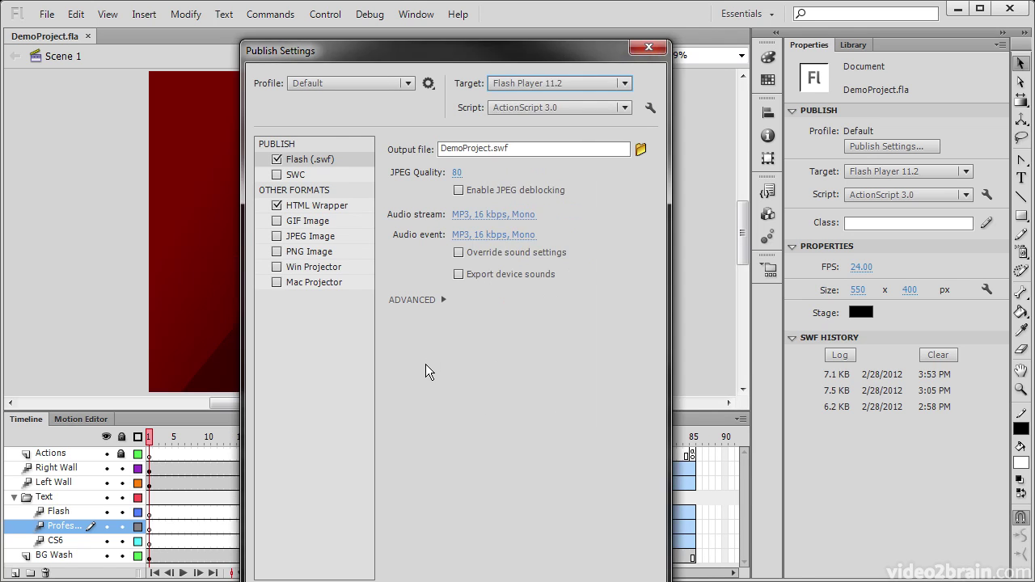
# Step: Review the HTML Wrapper, Flash (.swf) and advanced ActionScript 3.0 settings, then close Publish Settings
pyautogui.click(304, 156)
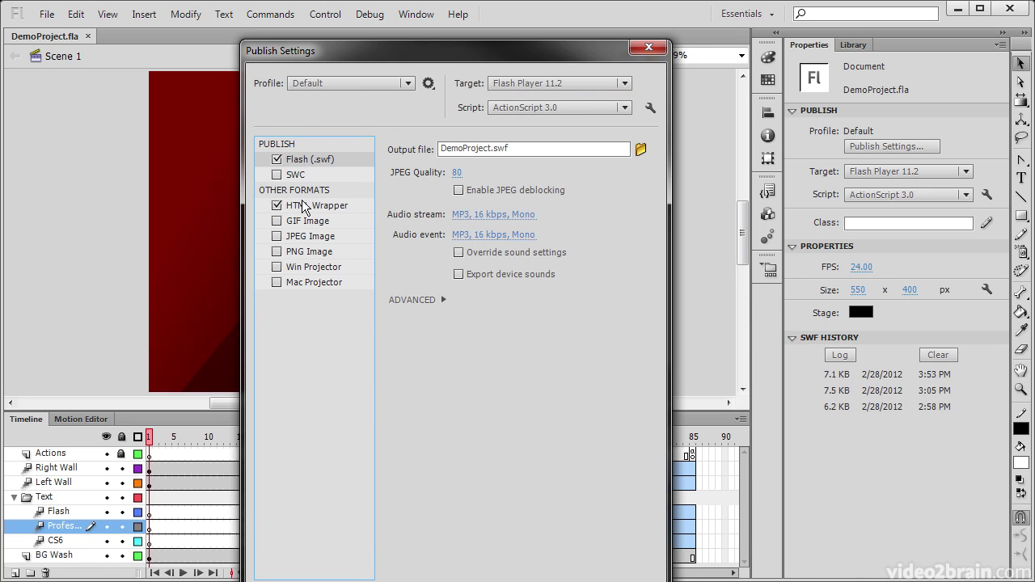
pyautogui.click(303, 207)
pyautogui.click(309, 162)
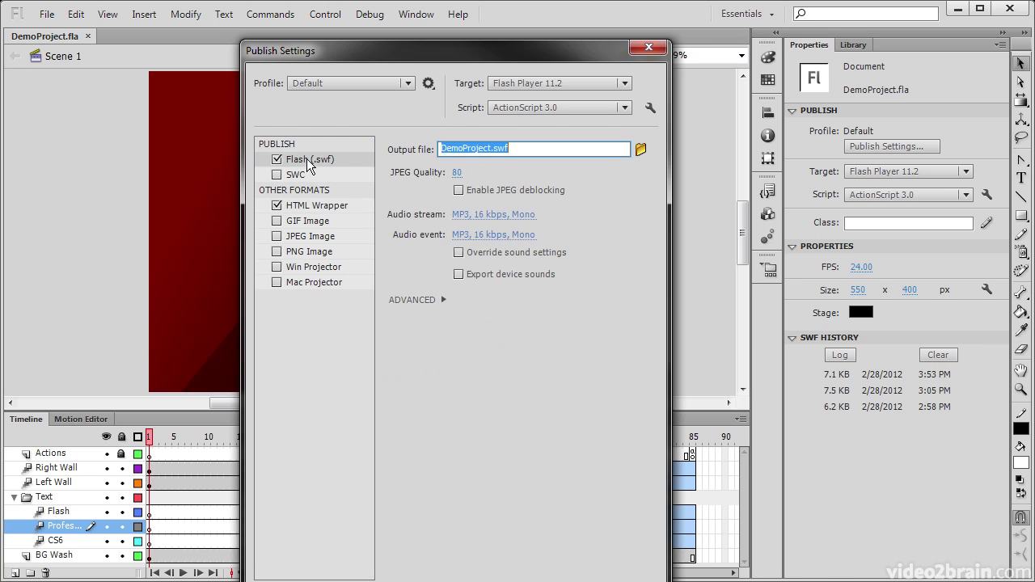
pyautogui.click(649, 107)
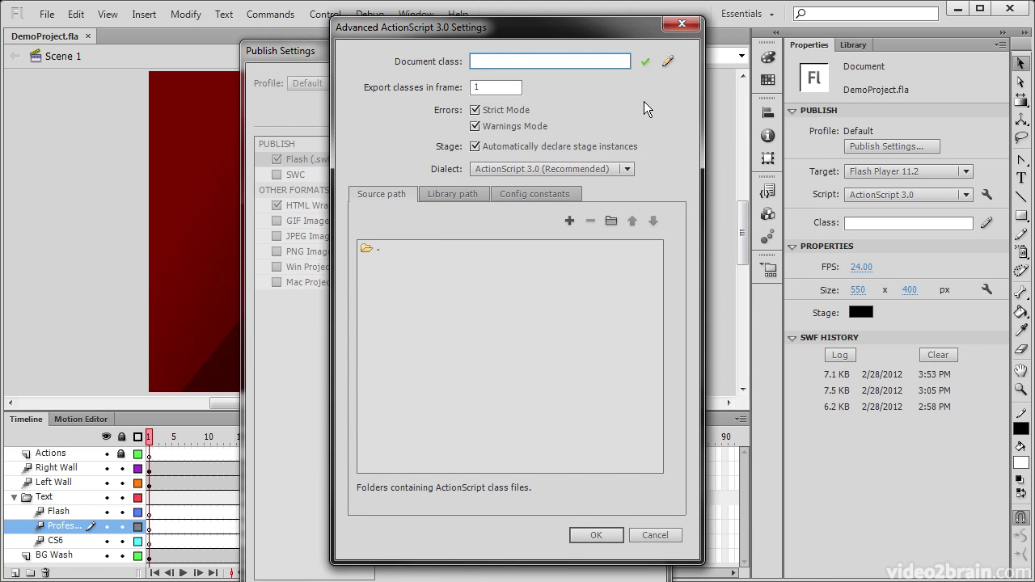
pyautogui.click(680, 26)
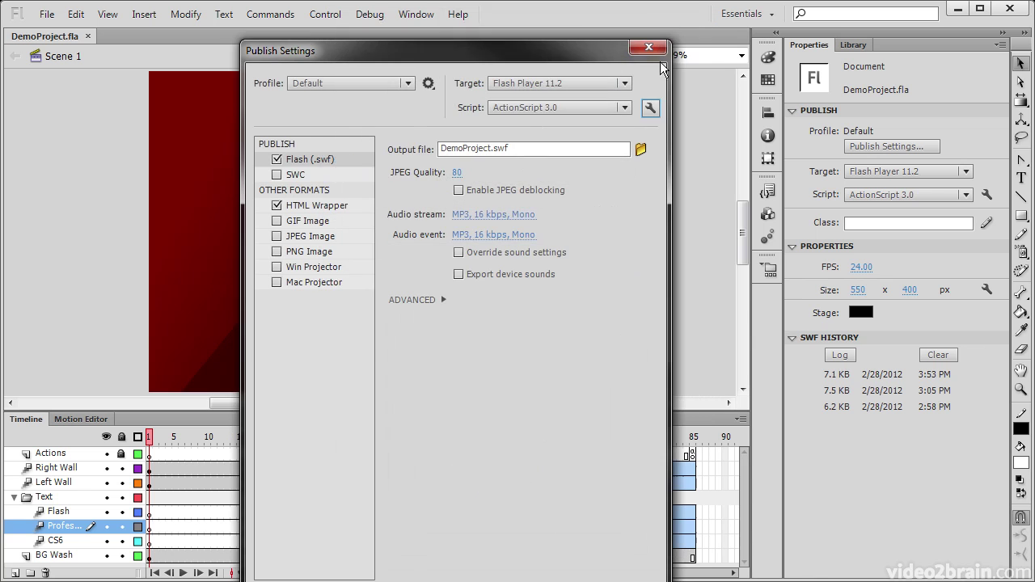
pyautogui.click(652, 47)
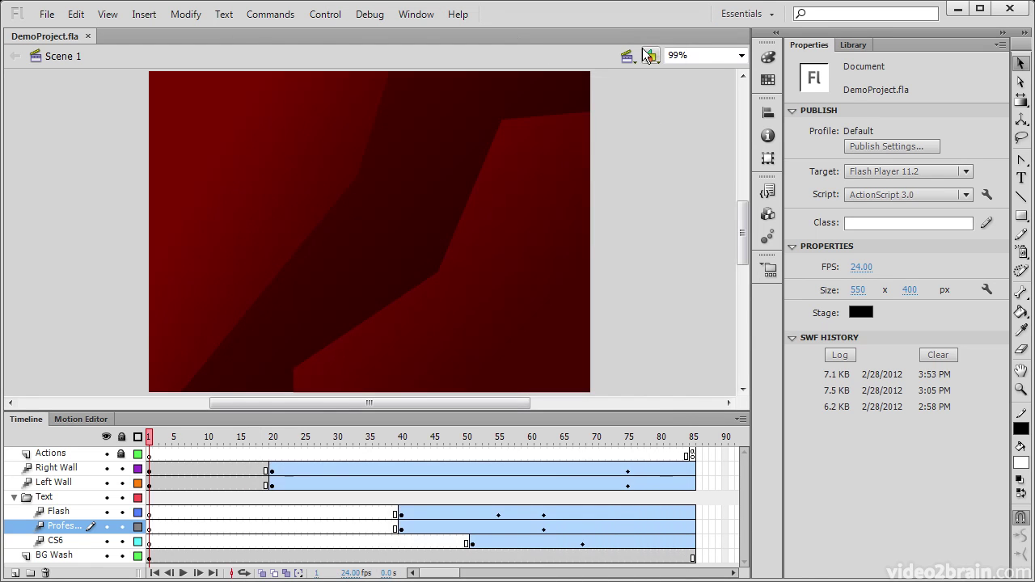
# Step: Open Preferences and check the launch options on the General page, keeping Welcome Screen
pyautogui.click(76, 14)
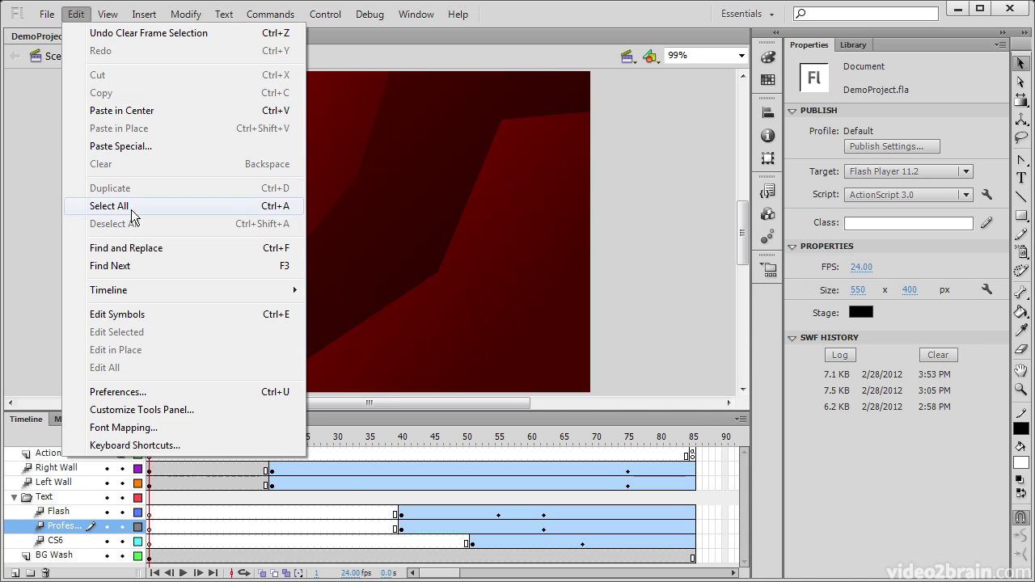
pyautogui.click(146, 393)
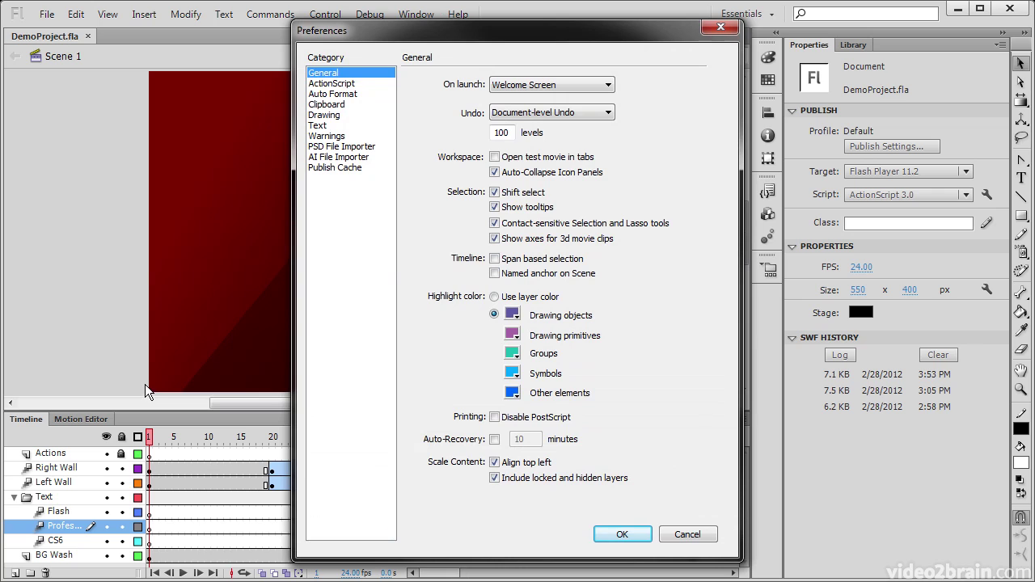
pyautogui.click(355, 85)
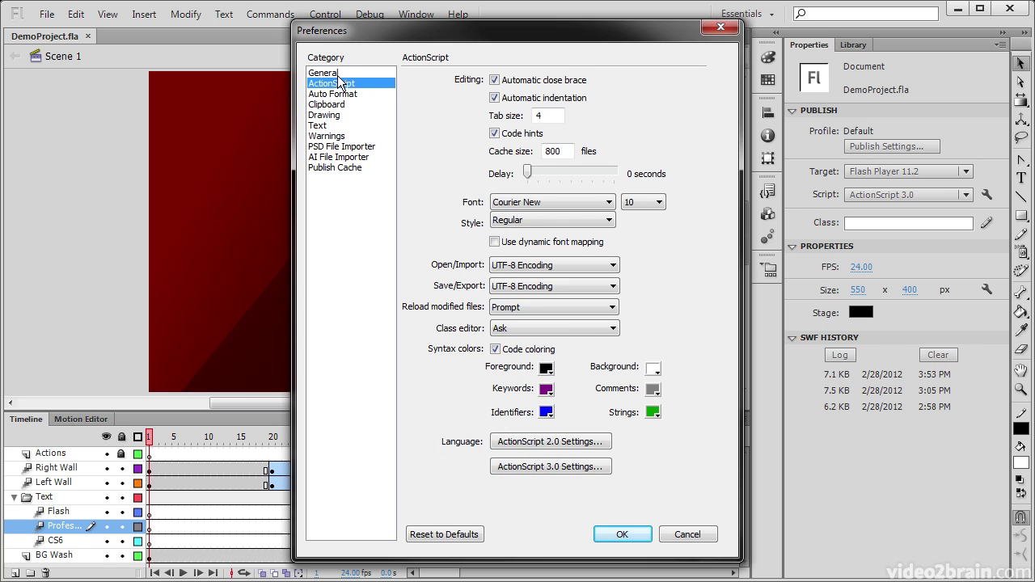
pyautogui.click(339, 73)
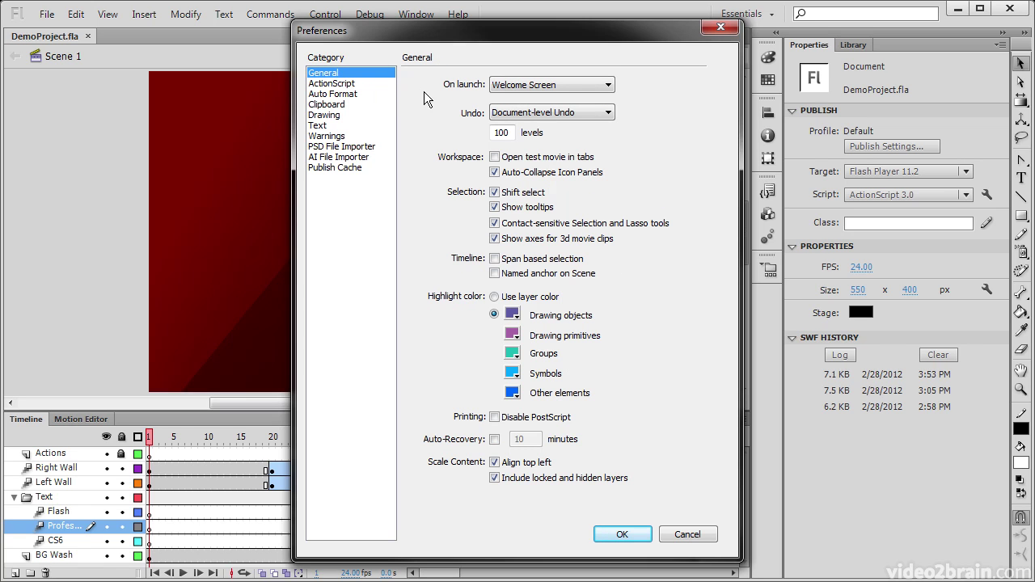
pyautogui.click(545, 85)
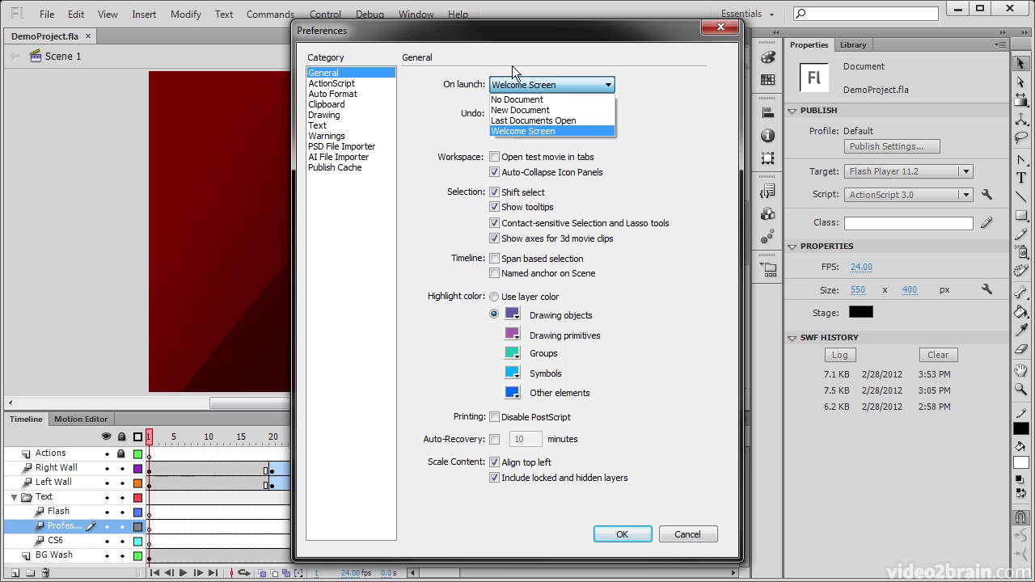
pyautogui.click(425, 104)
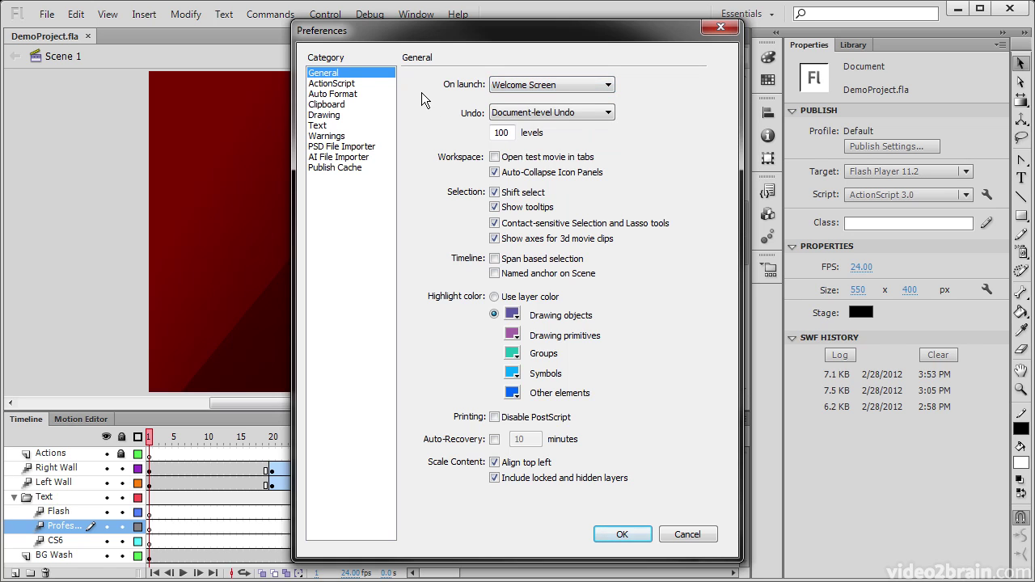
# Step: Browse the ActionScript, Warnings, PSD and AI File Importer preferences, then cancel without changes
pyautogui.click(338, 83)
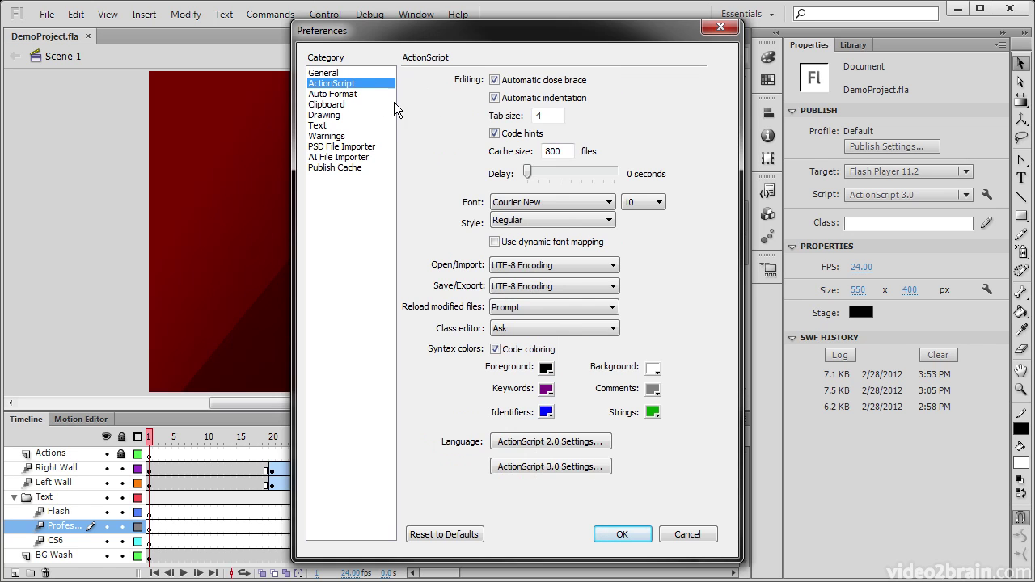
pyautogui.click(349, 137)
pyautogui.click(357, 147)
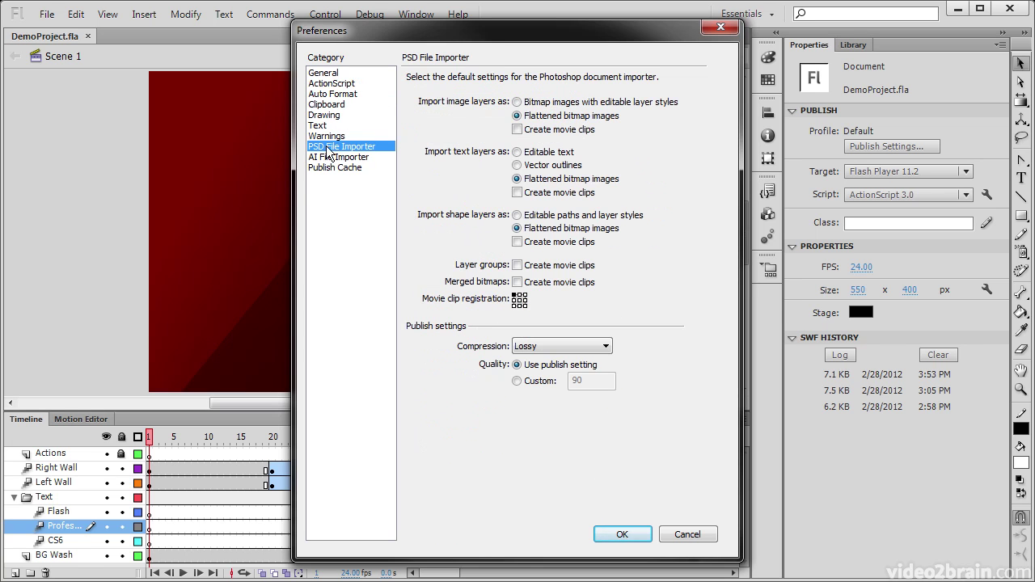
pyautogui.click(356, 156)
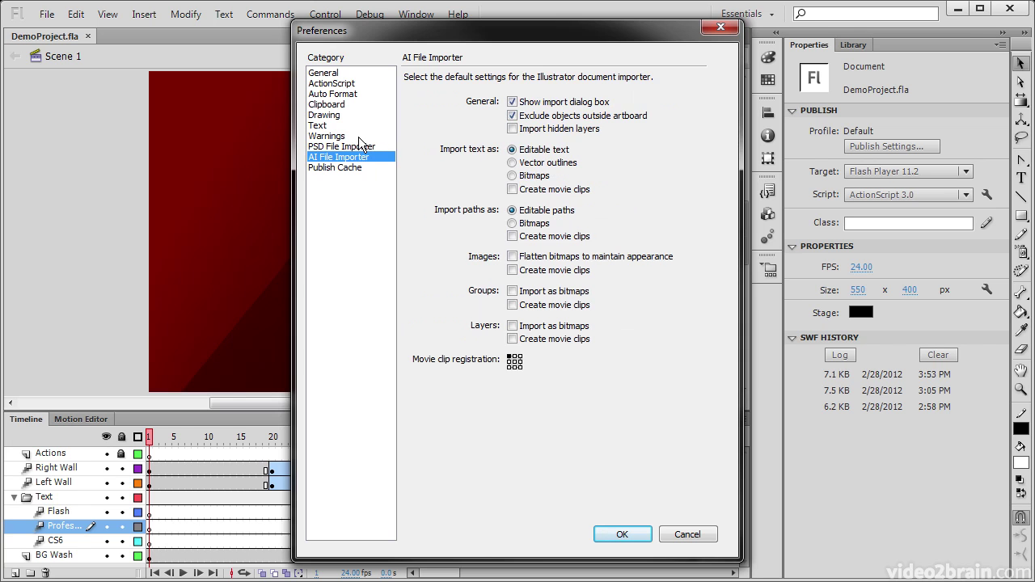
pyautogui.click(686, 534)
# Step: Turn on rulers along the stage edges from the View menu
pyautogui.click(110, 16)
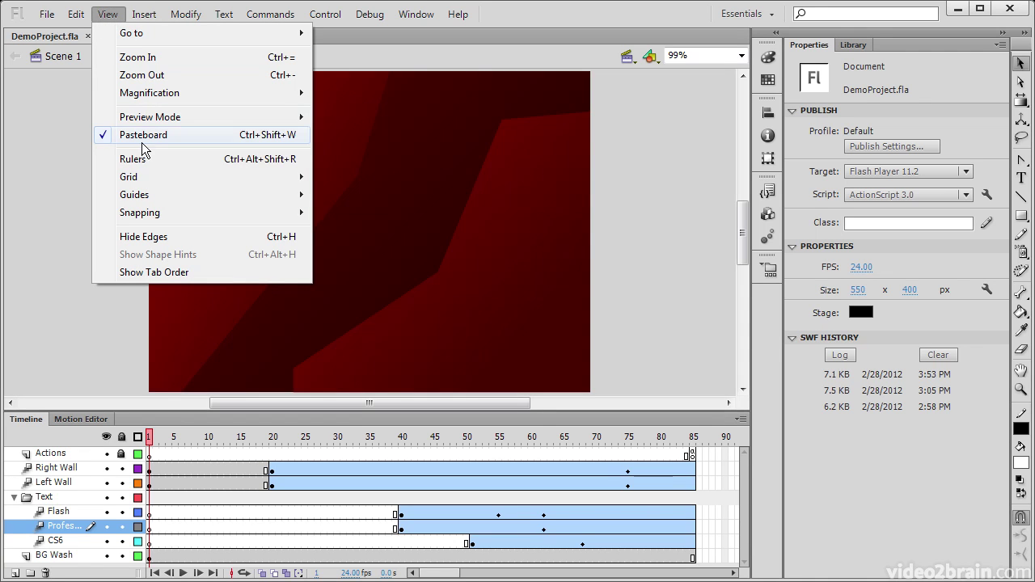
pyautogui.moveTo(150, 123)
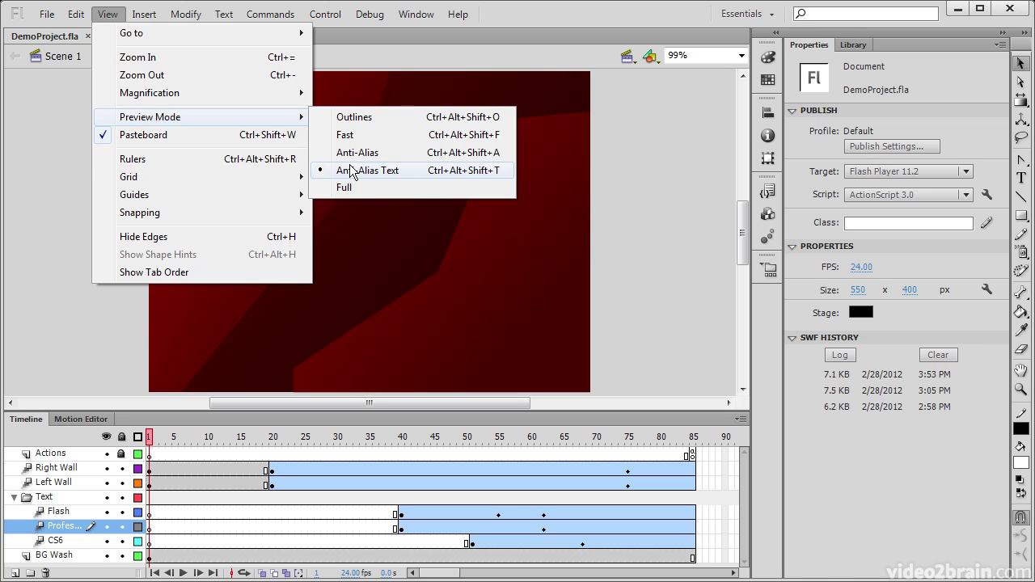
pyautogui.click(154, 160)
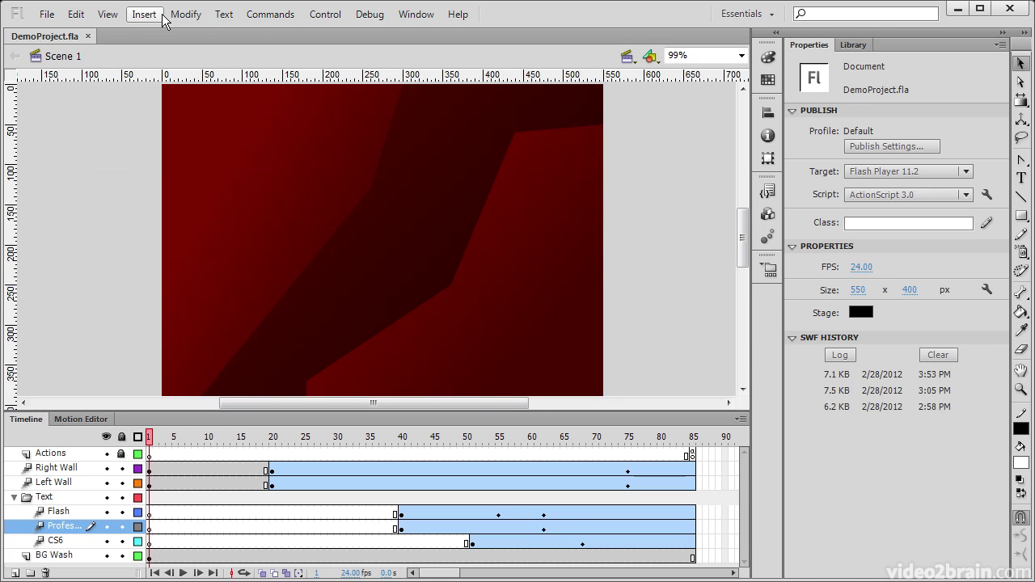
# Step: Show the stage grid, hiding all layers to see it, then making them visible again
pyautogui.click(113, 14)
pyautogui.moveTo(186, 177)
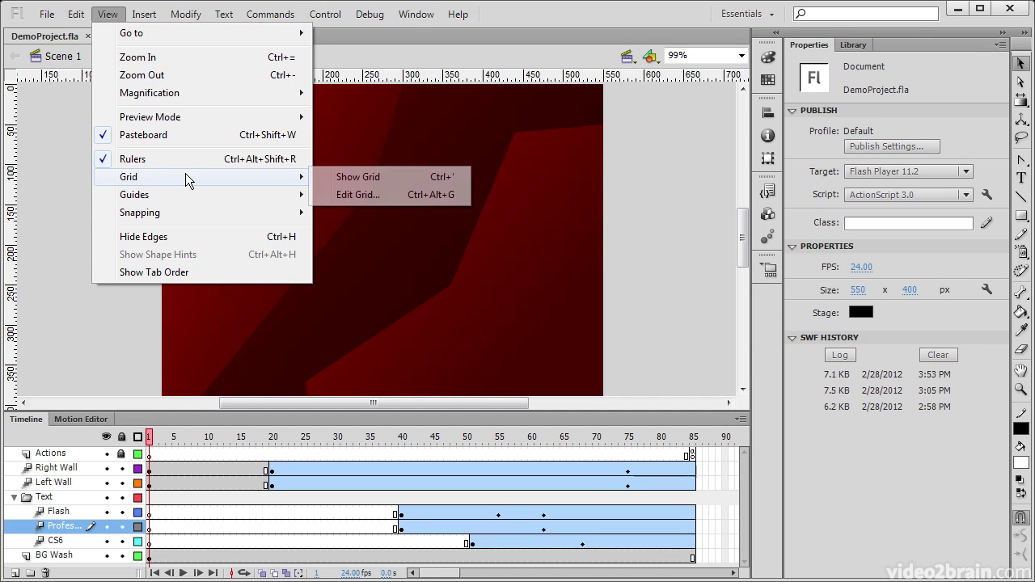
pyautogui.click(343, 178)
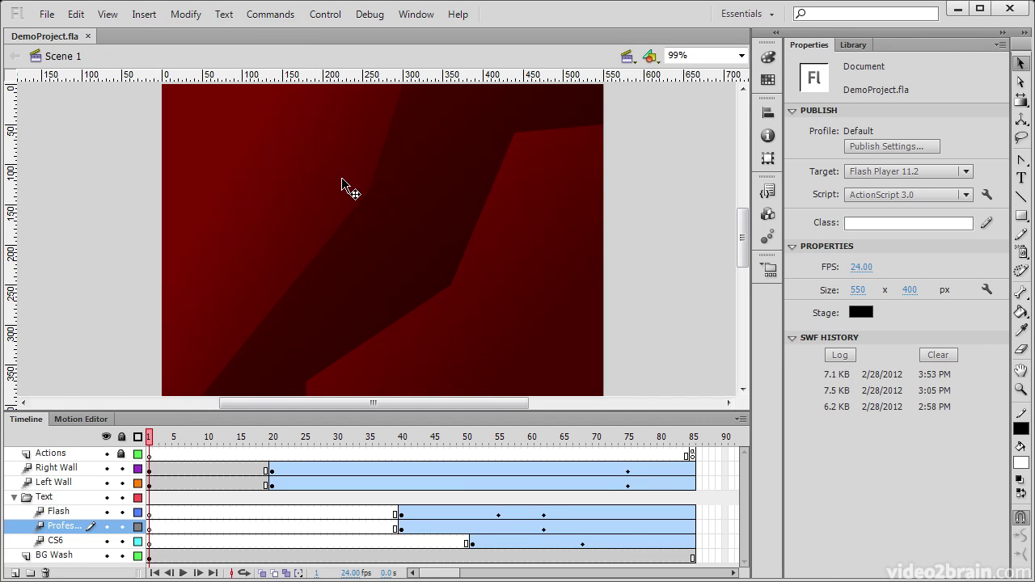
pyautogui.click(107, 437)
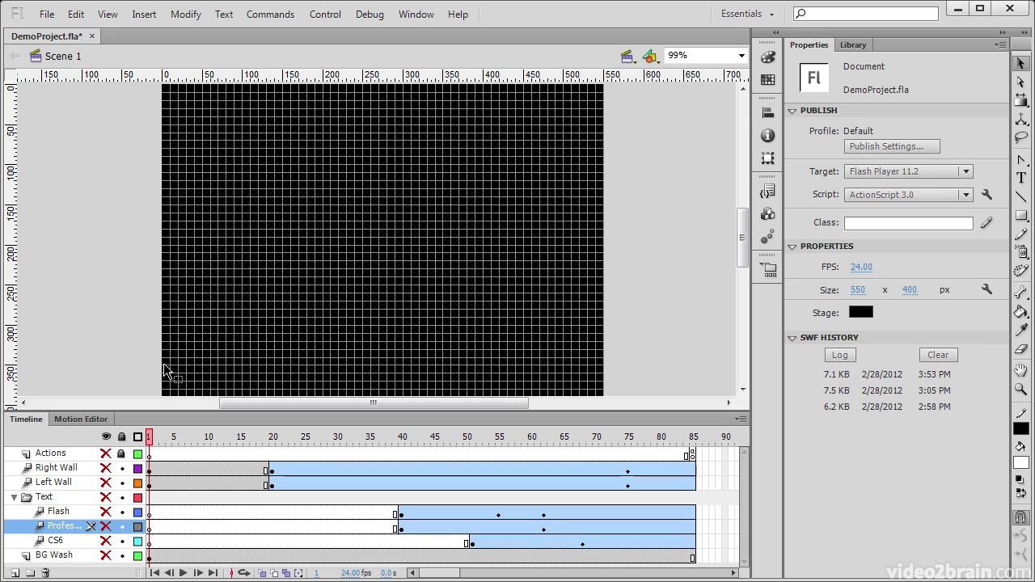
pyautogui.click(107, 436)
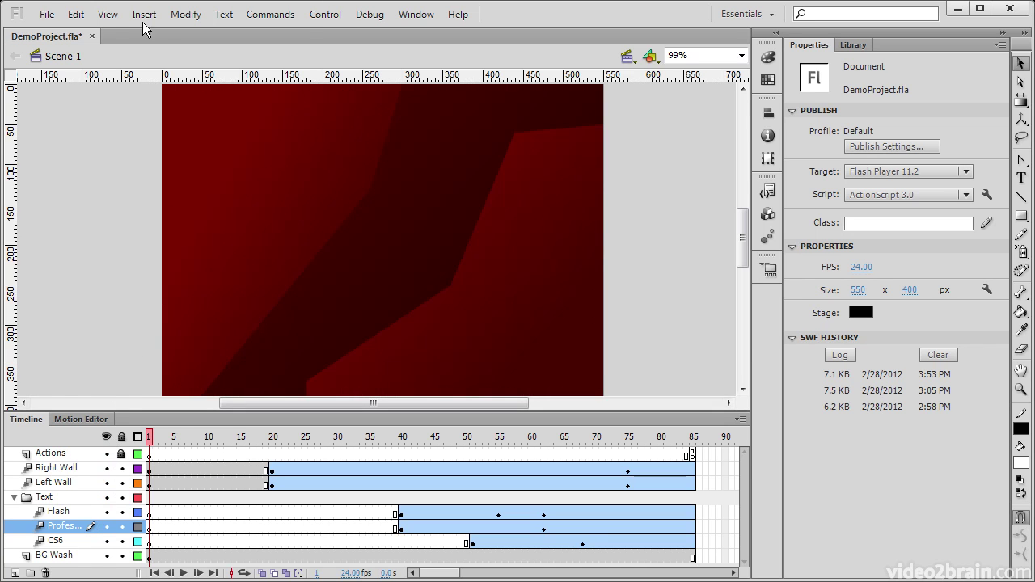
pyautogui.click(106, 13)
pyautogui.moveTo(203, 194)
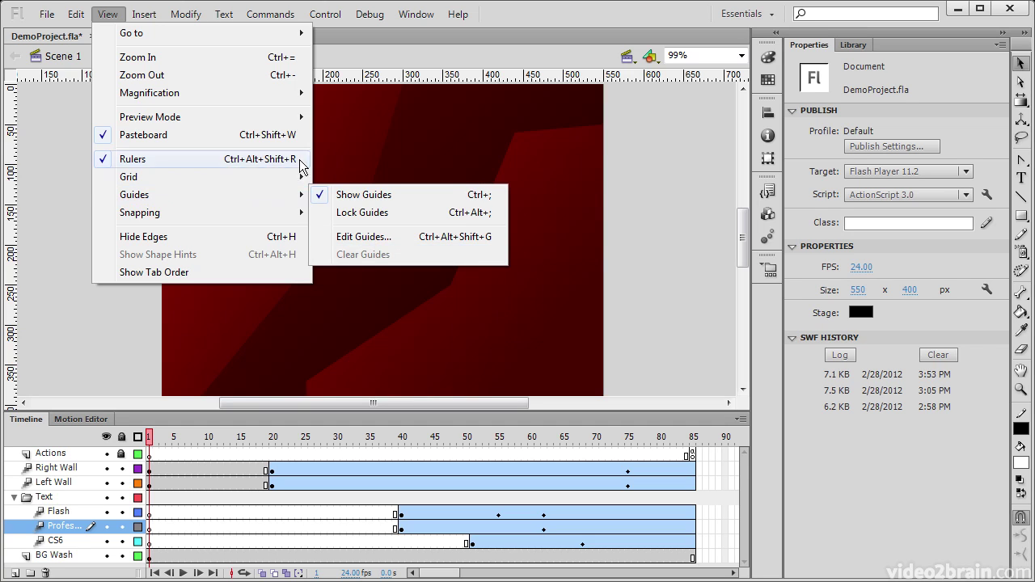
pyautogui.click(631, 97)
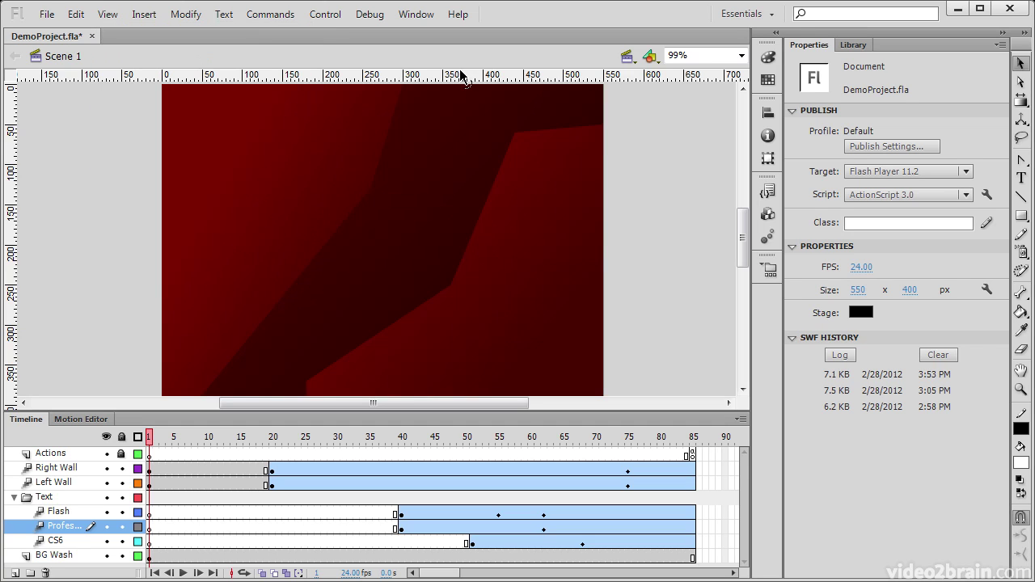
pyautogui.moveTo(458, 75); pyautogui.dragTo(428, 173)
pyautogui.moveTo(10, 226); pyautogui.dragTo(245, 228)
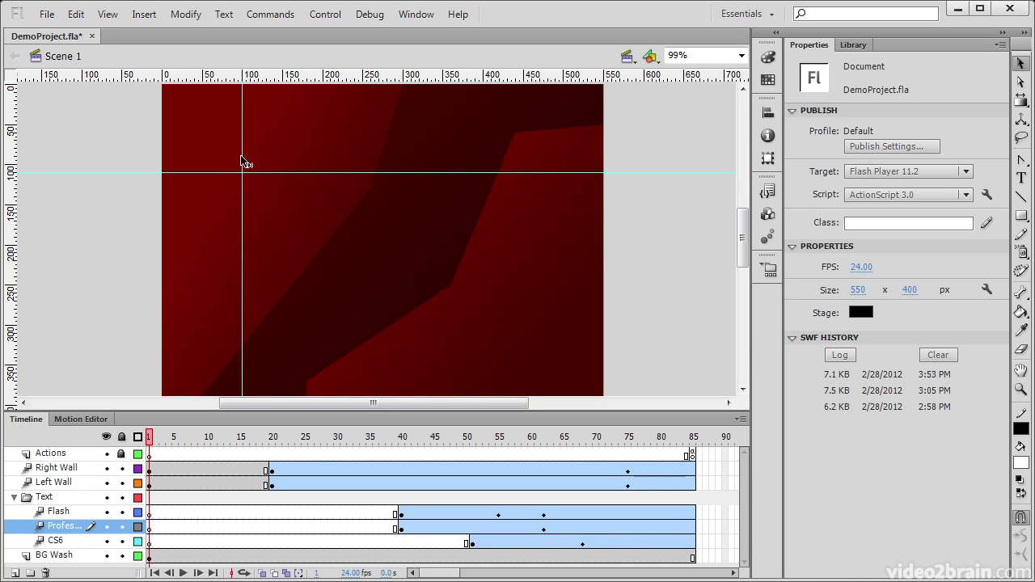
pyautogui.click(109, 14)
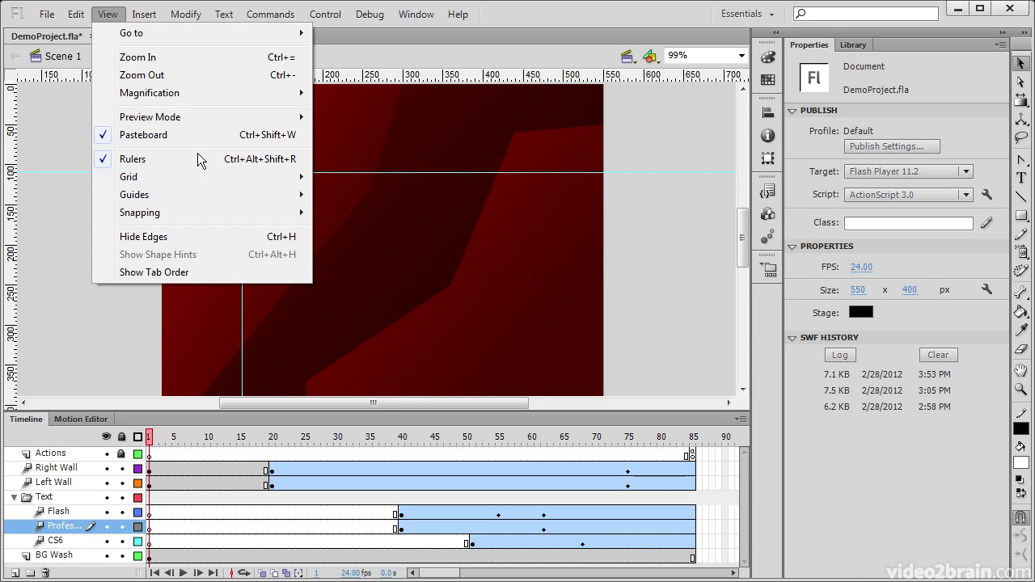
pyautogui.moveTo(267, 192)
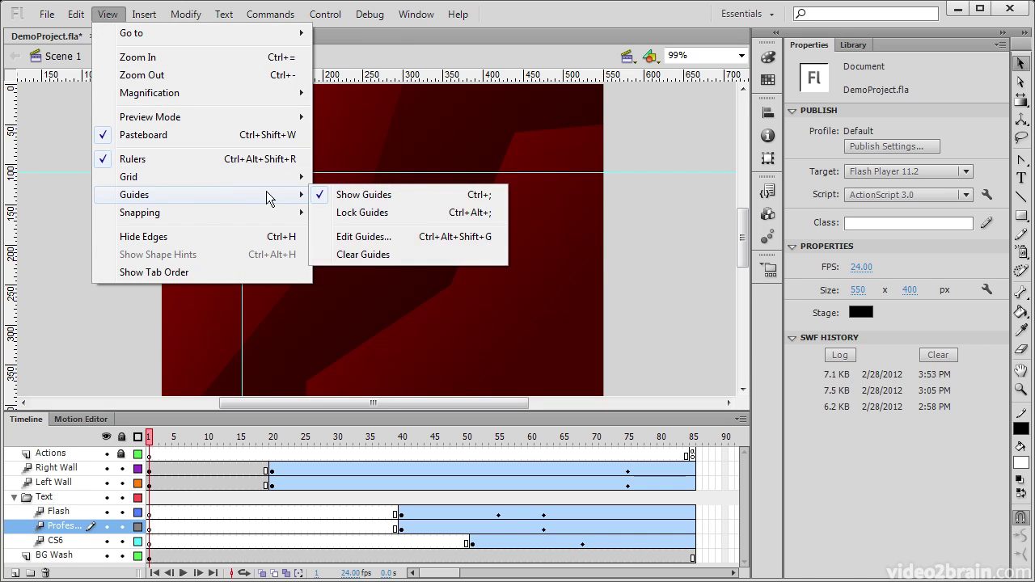
pyautogui.click(346, 255)
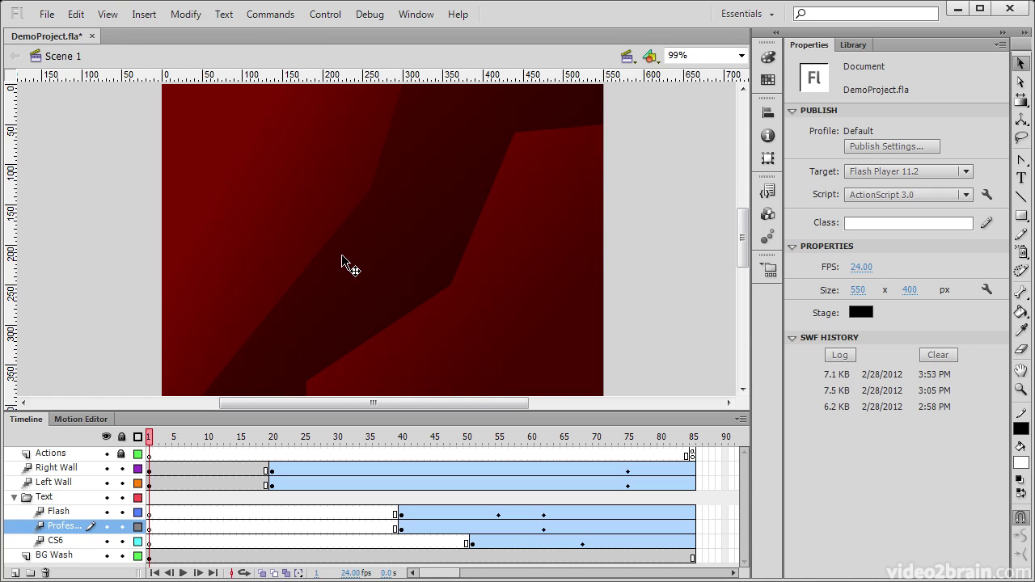
pyautogui.click(106, 15)
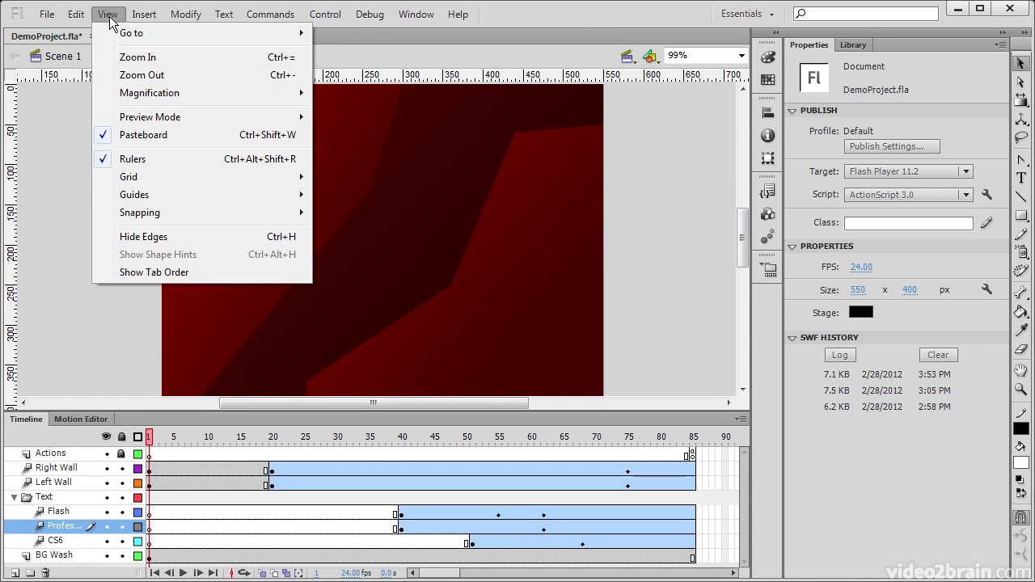
# Step: Open View > Snapping > Edit Snapping and expand Advanced to see the 0 px align settings
pyautogui.moveTo(210, 212)
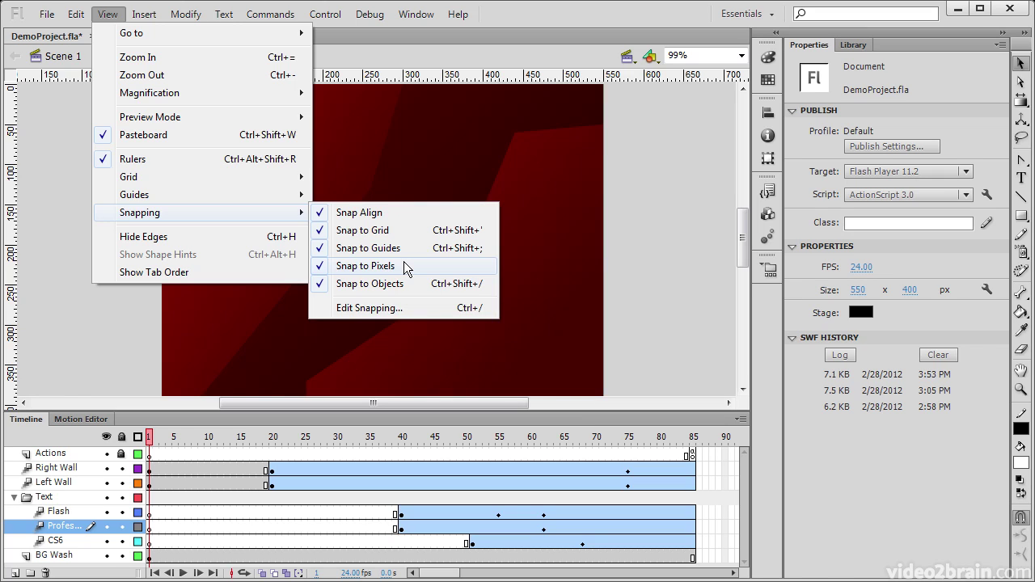
pyautogui.click(373, 308)
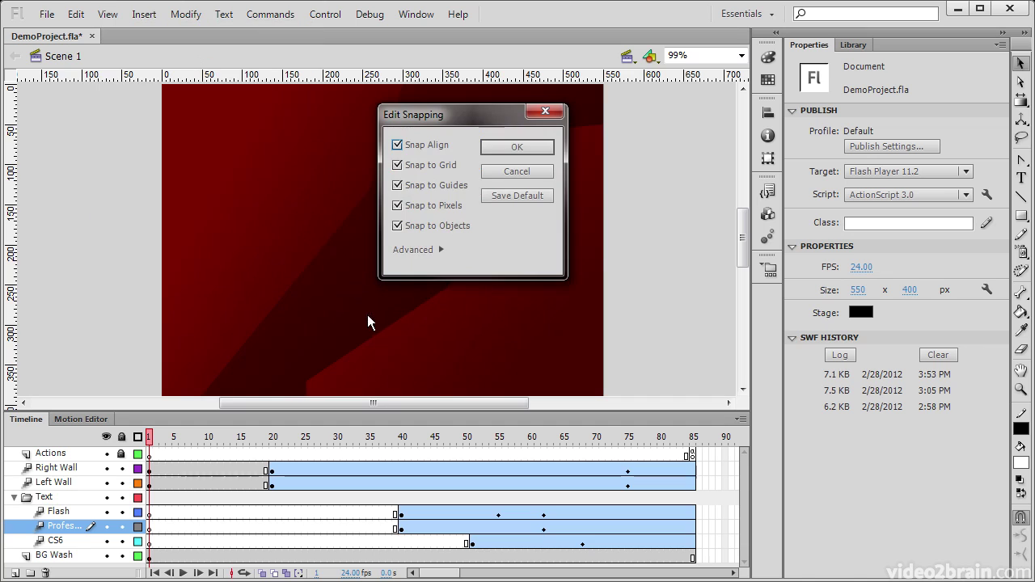
pyautogui.click(441, 250)
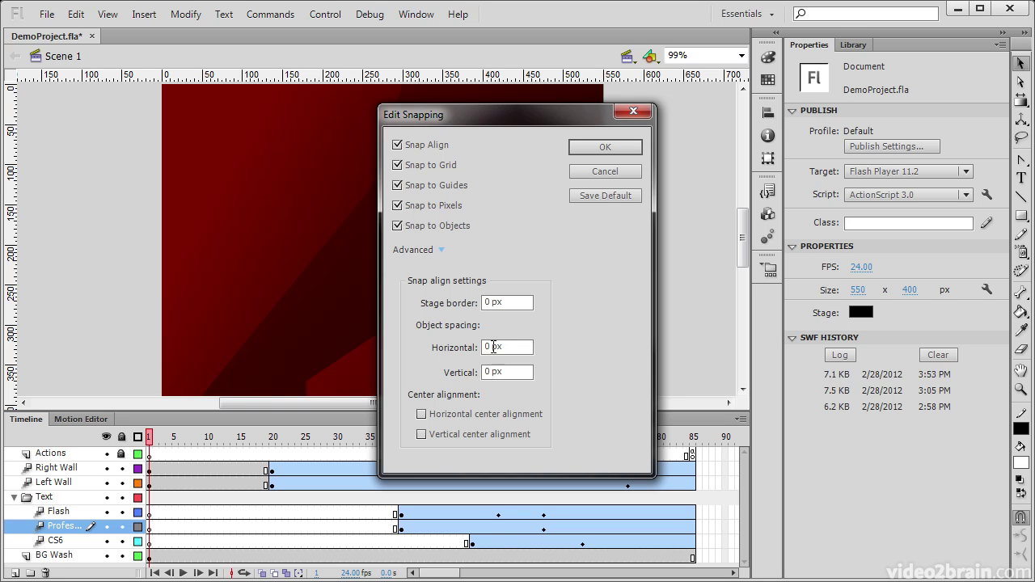
# Step: Cancel Edit Snapping, then browse the Insert menu and its Timeline submenu
pyautogui.click(587, 171)
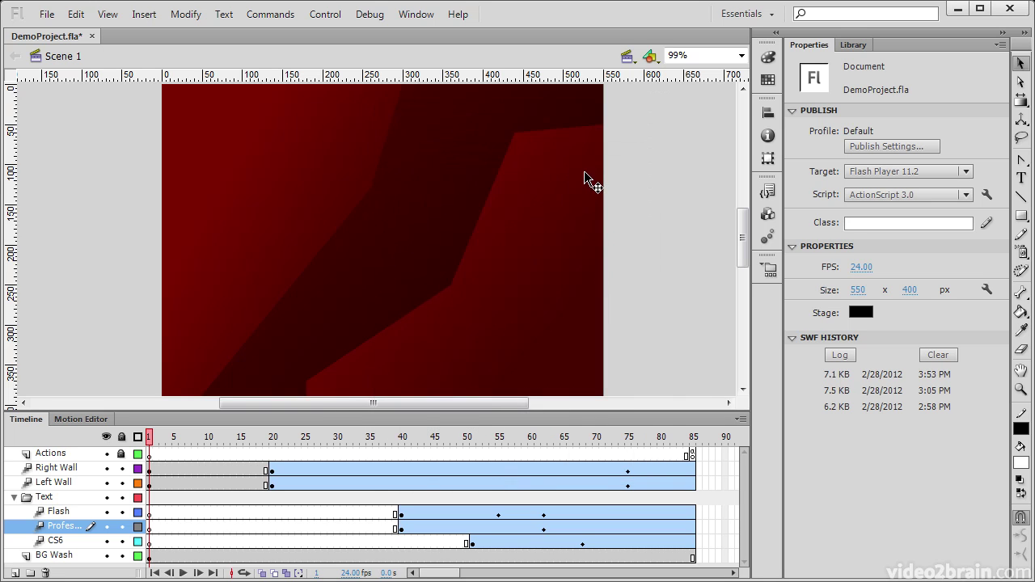
pyautogui.click(149, 17)
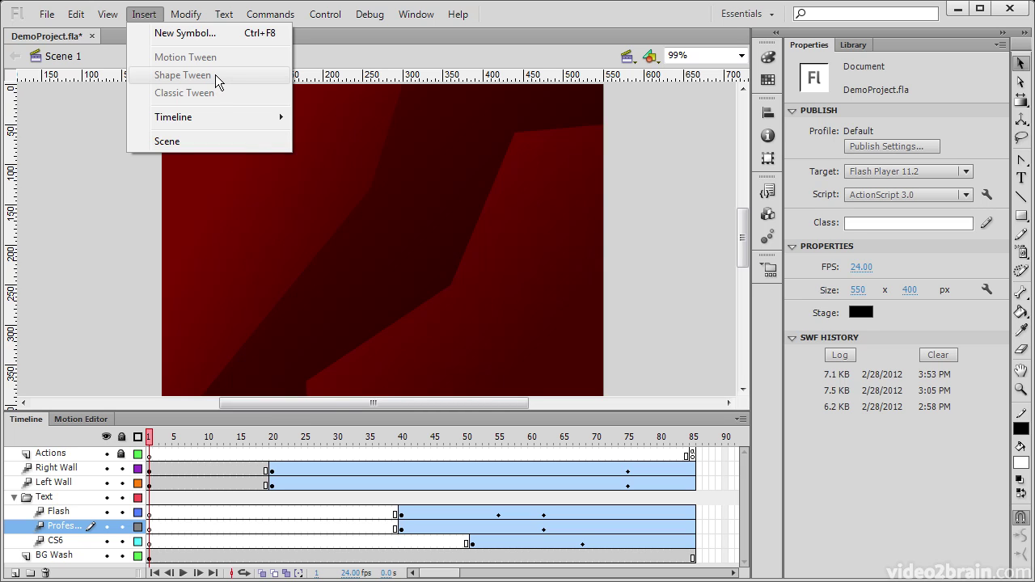
pyautogui.moveTo(212, 117)
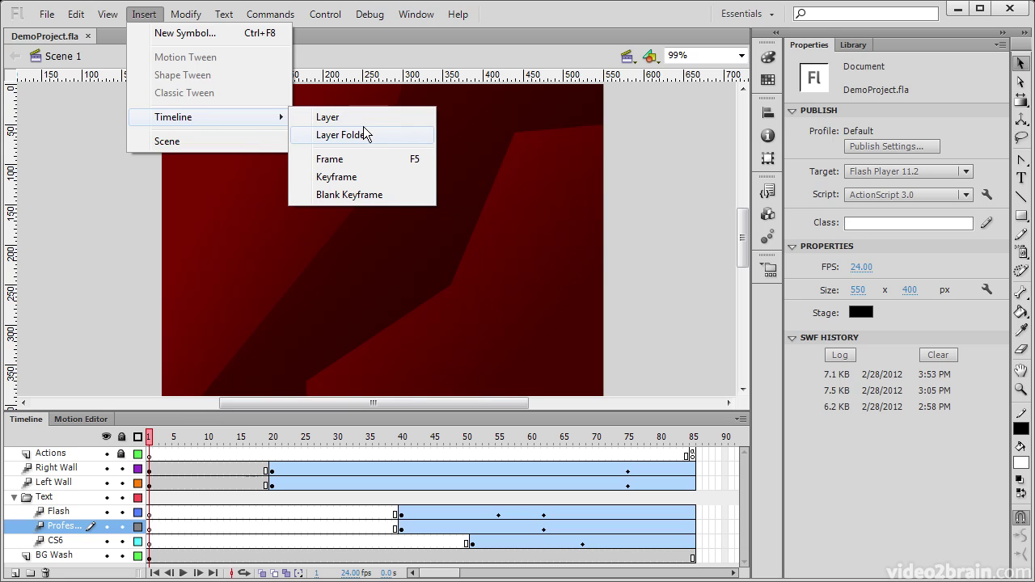
# Step: Insert a keyframe in the timeline, then view and cancel the Document Settings
pyautogui.click(382, 177)
pyautogui.click(325, 14)
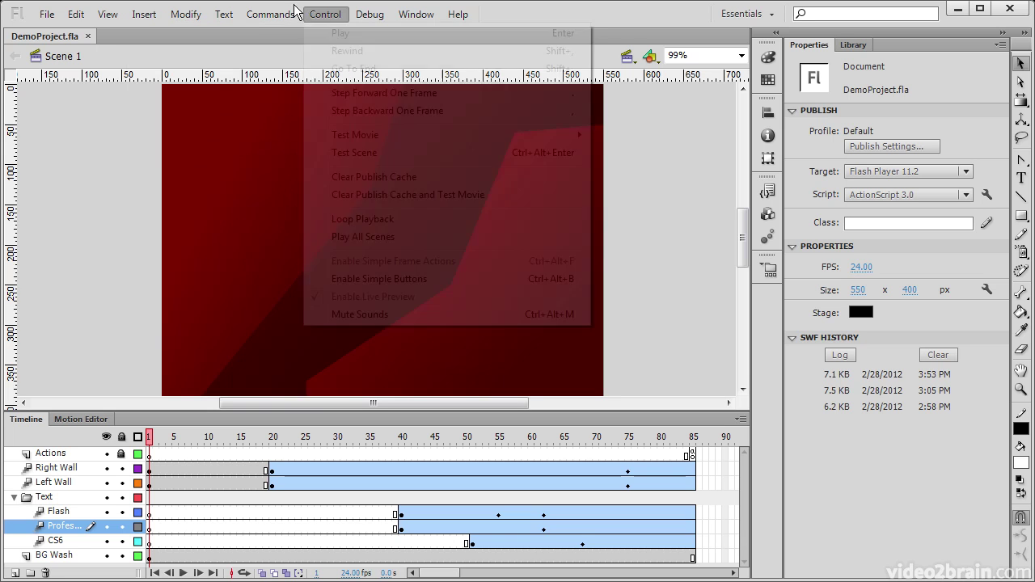
pyautogui.moveTo(188, 16)
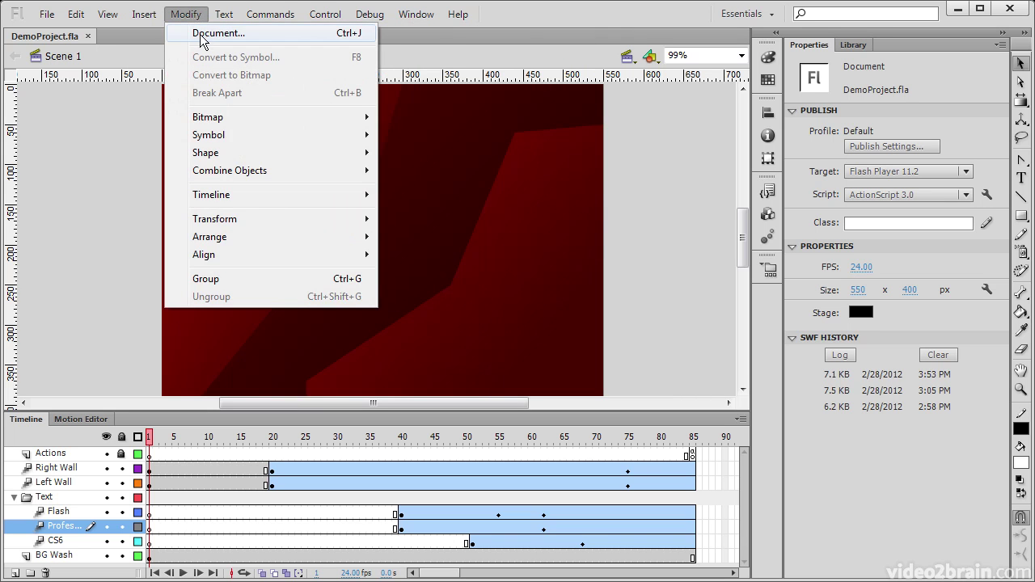
pyautogui.click(198, 37)
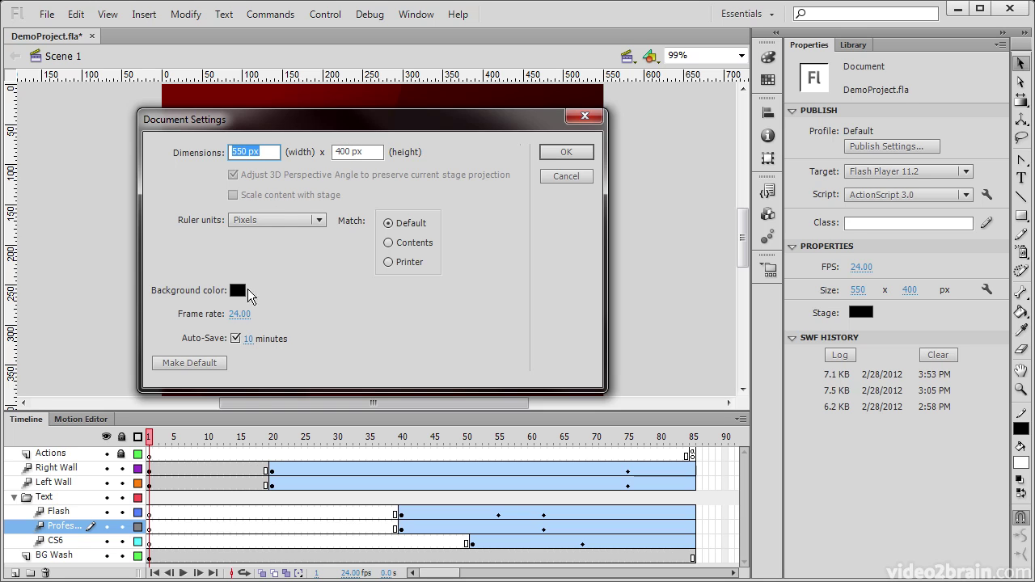
pyautogui.click(555, 178)
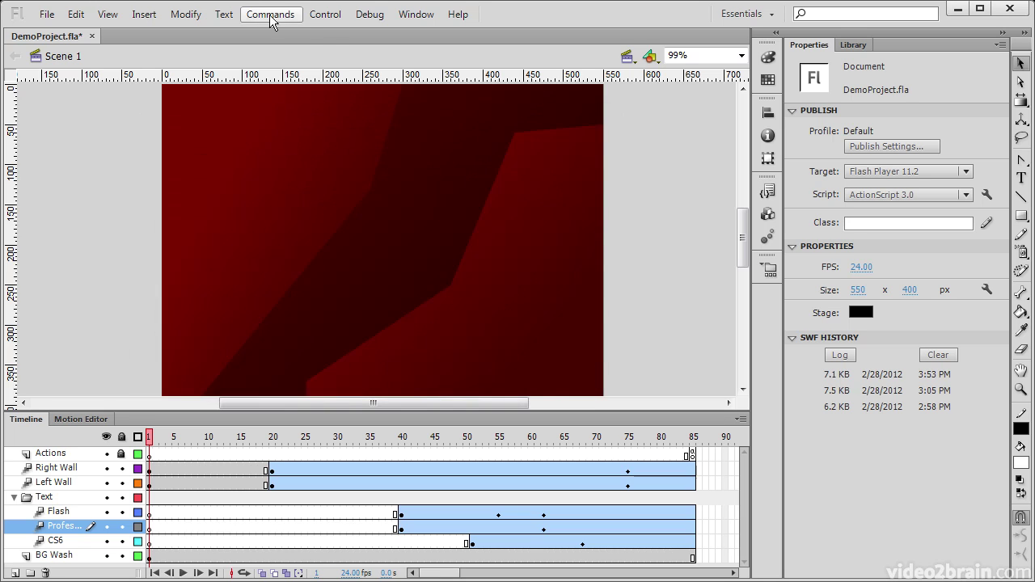
# Step: Browse the Modify menu, previewing the Combine Objects and Timeline submenus down to Group
pyautogui.click(191, 18)
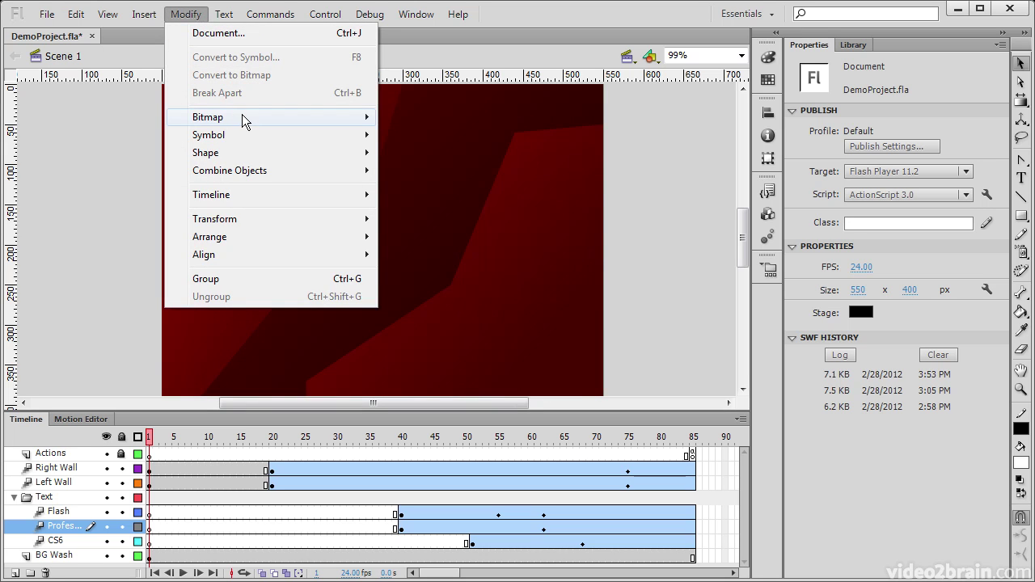
pyautogui.moveTo(244, 118)
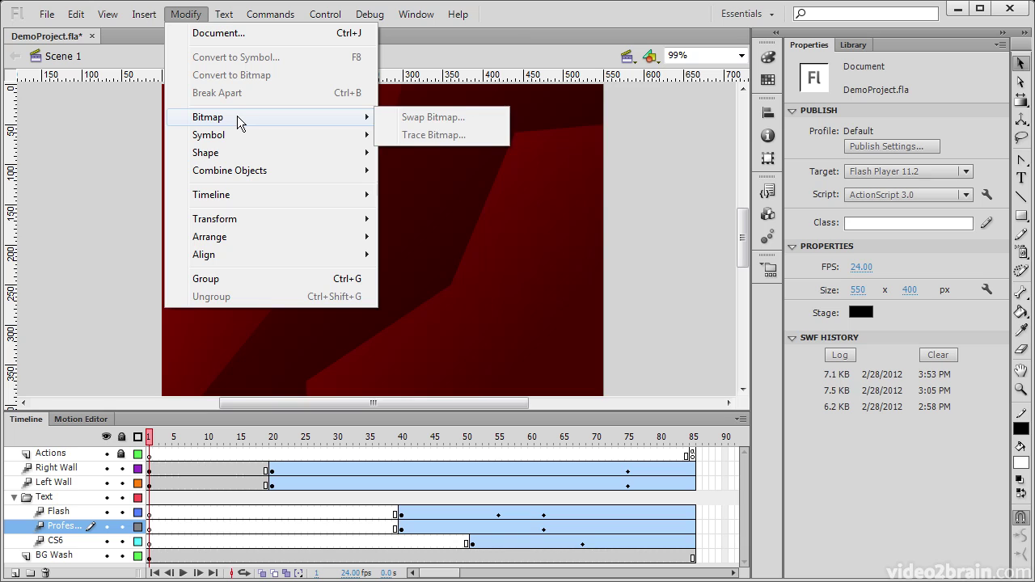
pyautogui.moveTo(235, 136)
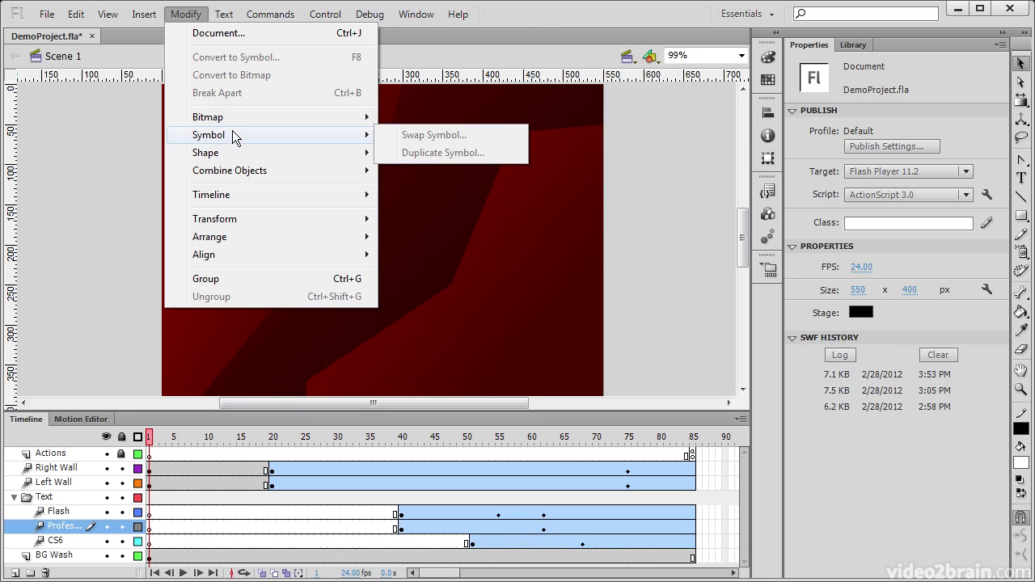
pyautogui.moveTo(226, 153)
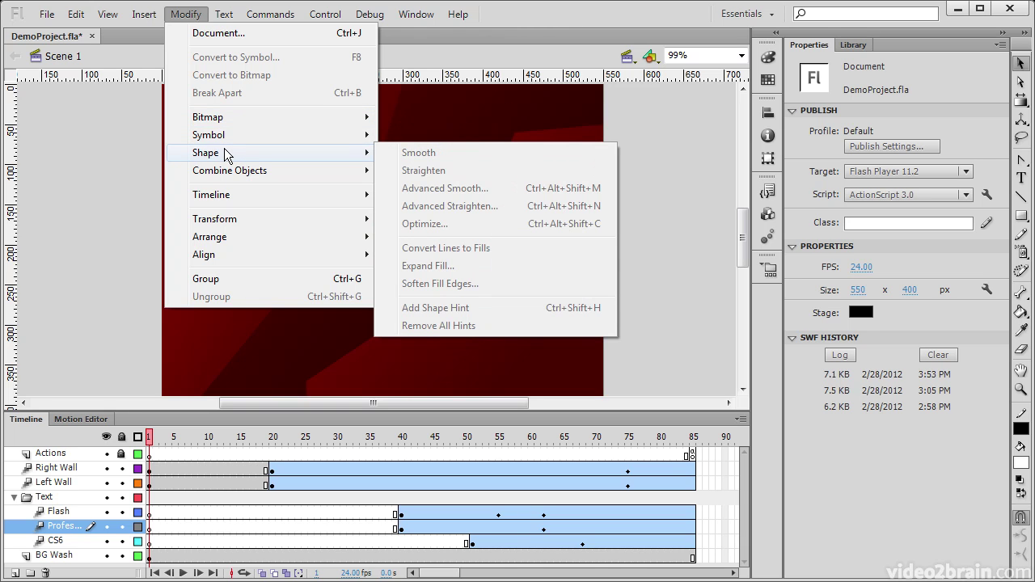
pyautogui.moveTo(226, 172)
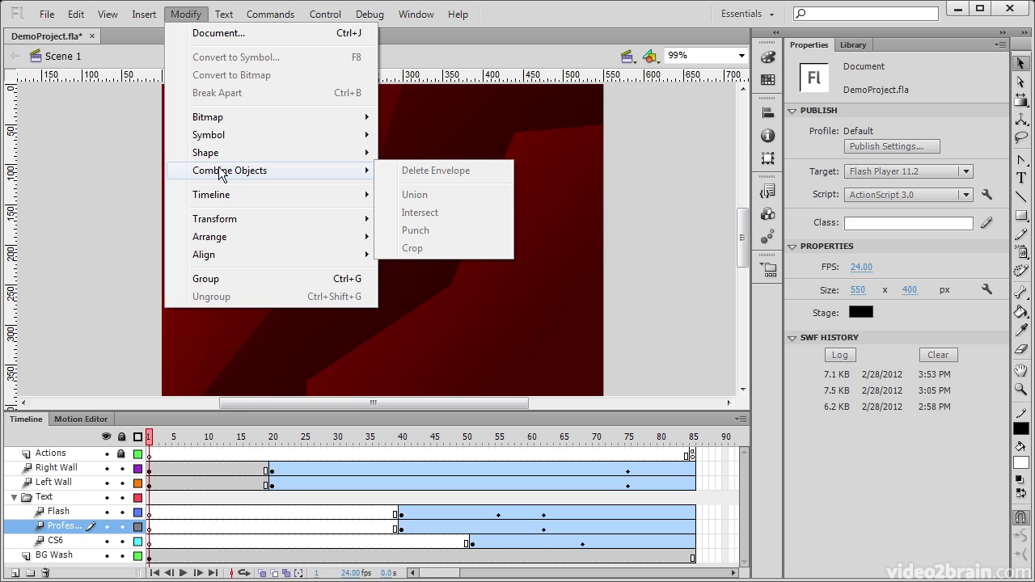
pyautogui.moveTo(224, 199)
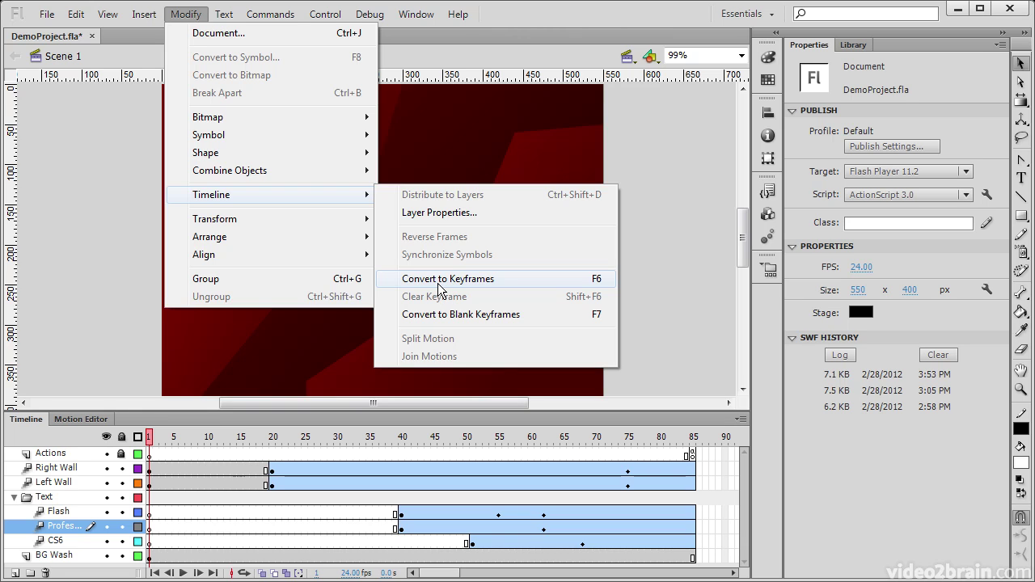
pyautogui.moveTo(329, 220)
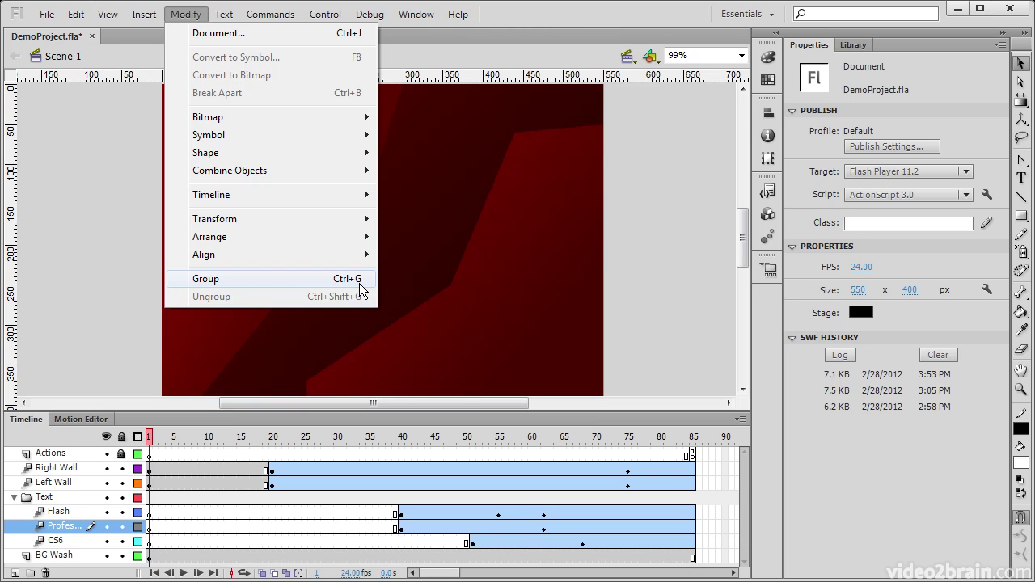
# Step: Browse the Text menu's Size, Style and Align submenus, then open Font Embedding
pyautogui.moveTo(228, 18)
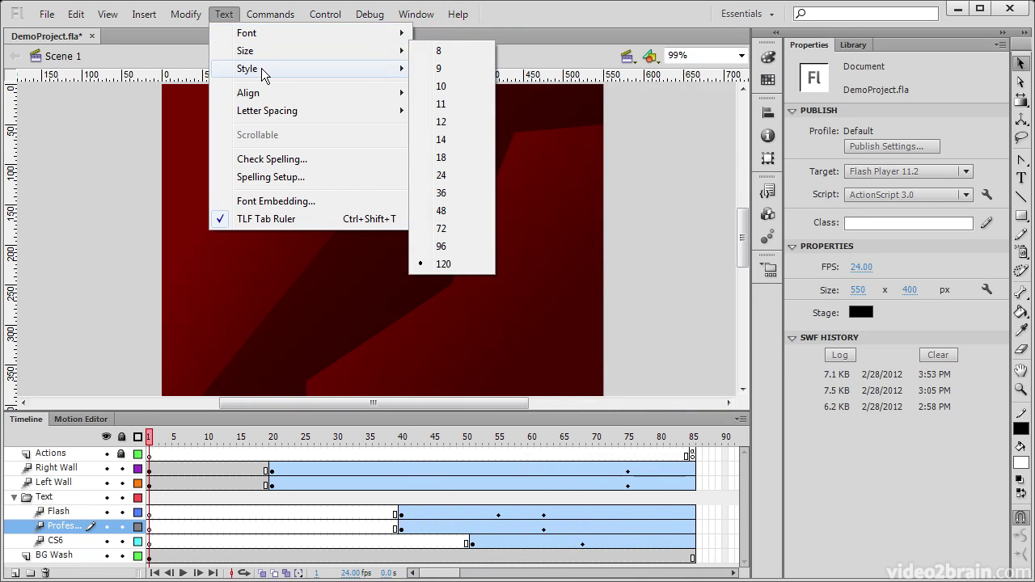
pyautogui.moveTo(263, 69)
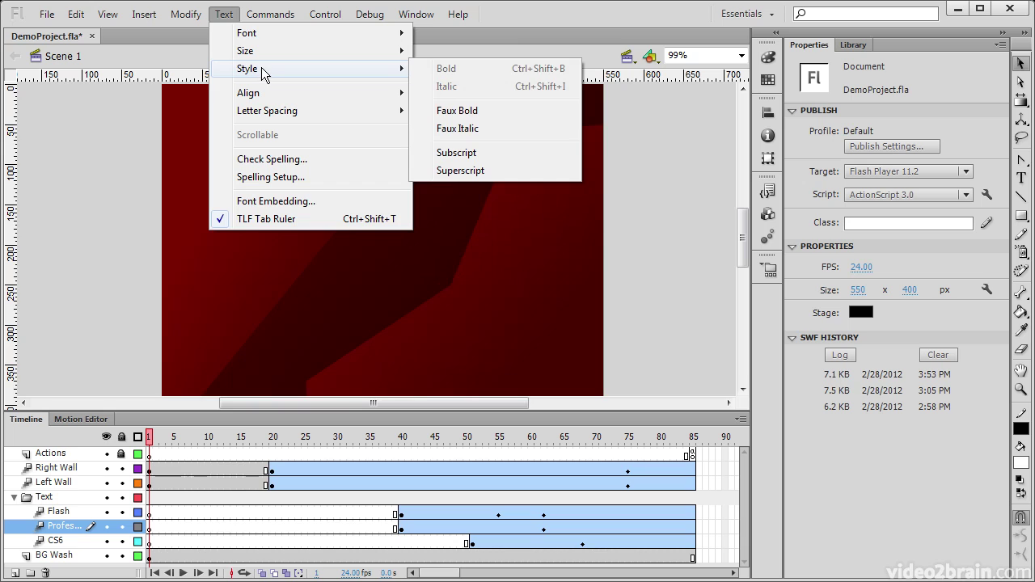
pyautogui.moveTo(279, 92)
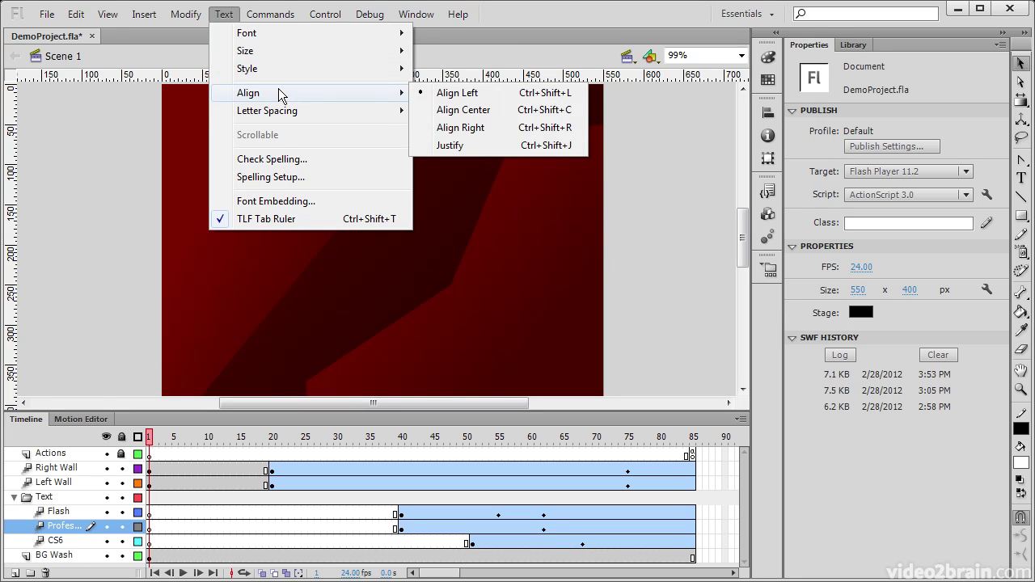
pyautogui.moveTo(281, 114)
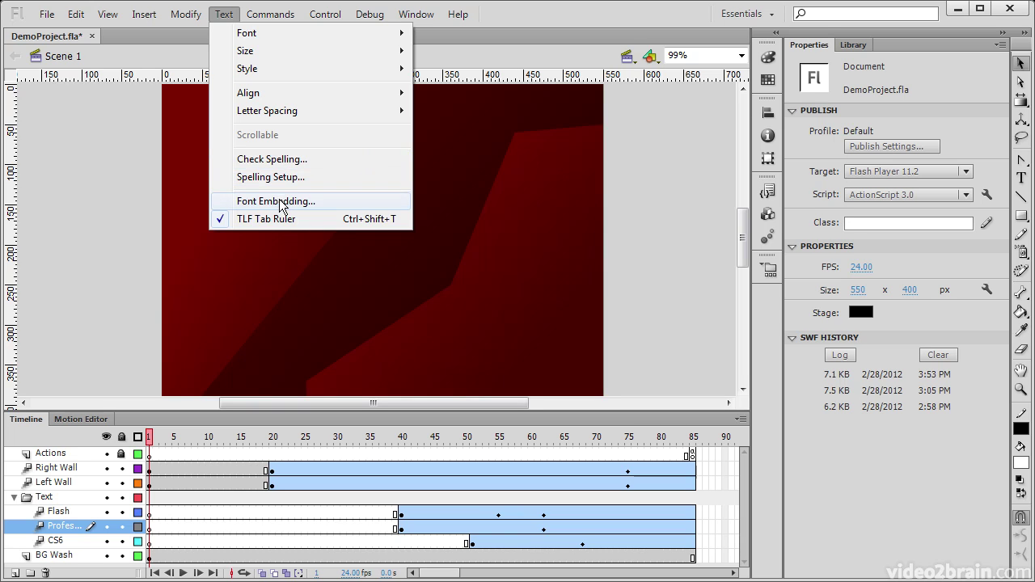
pyautogui.click(278, 199)
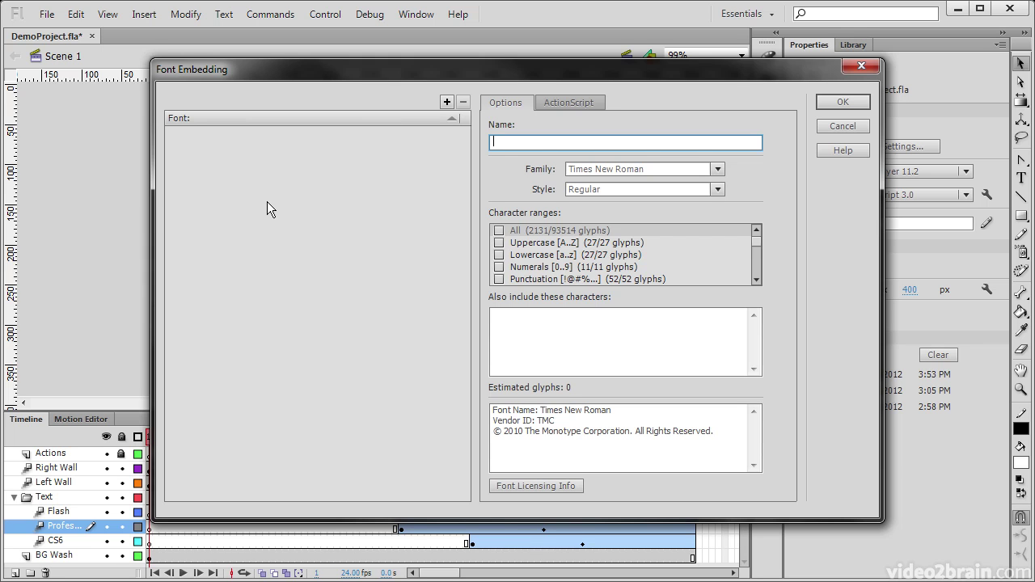
# Step: Cancel Font Embedding and browse the Commands, Control > Test Movie and Debug menus
pyautogui.click(833, 129)
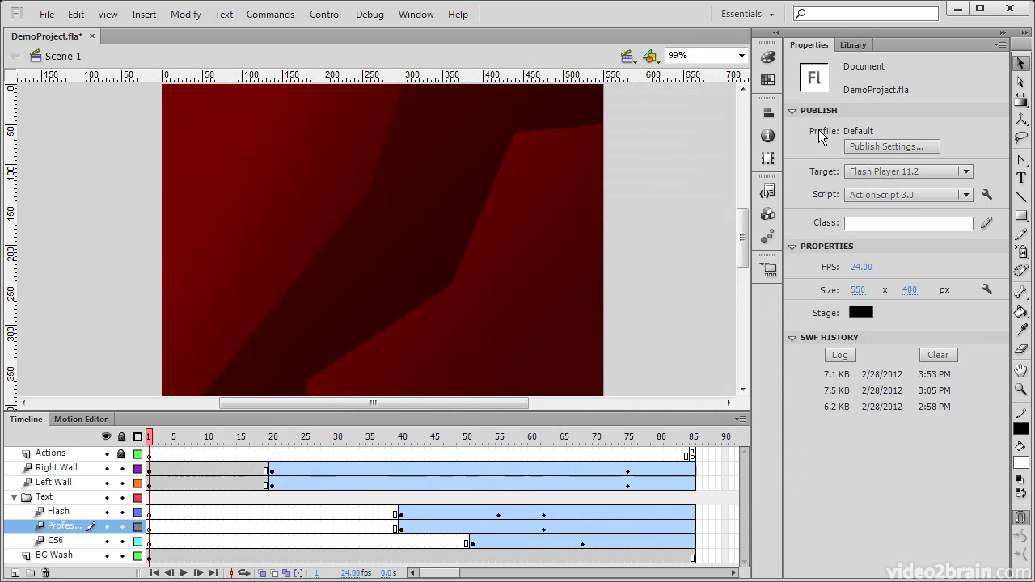
pyautogui.click(293, 16)
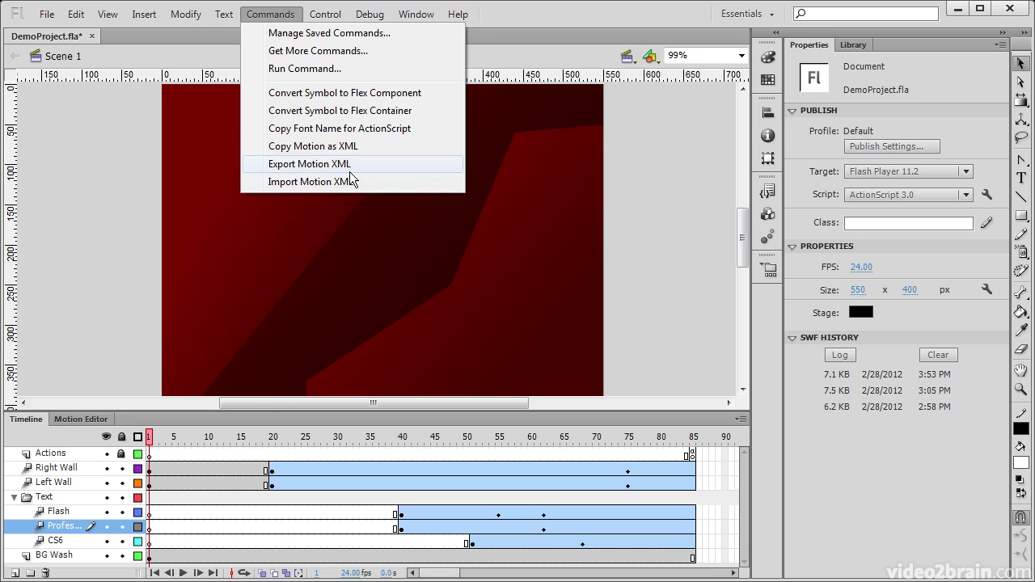
pyautogui.moveTo(340, 15)
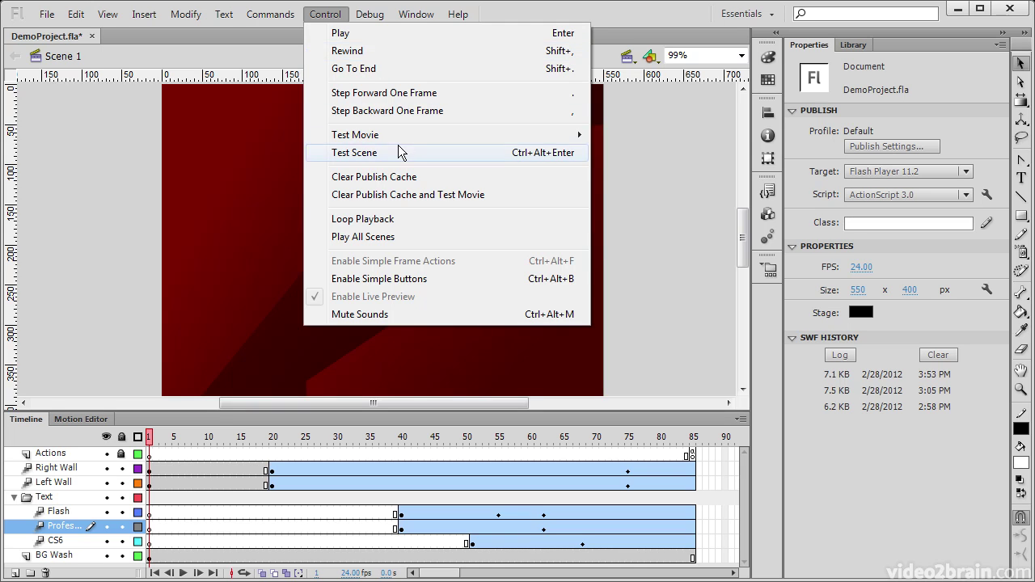
pyautogui.moveTo(401, 135)
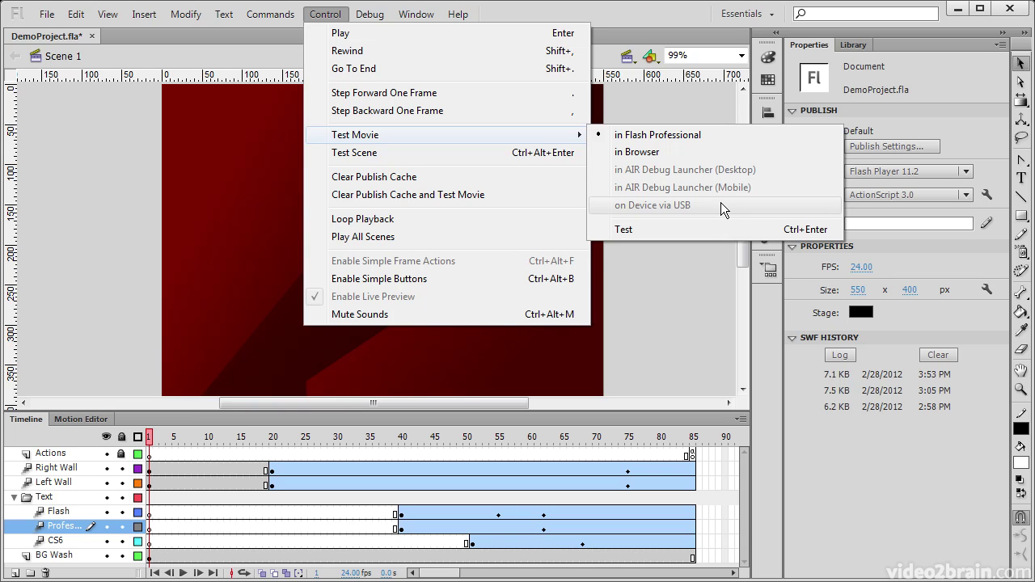
pyautogui.moveTo(377, 19)
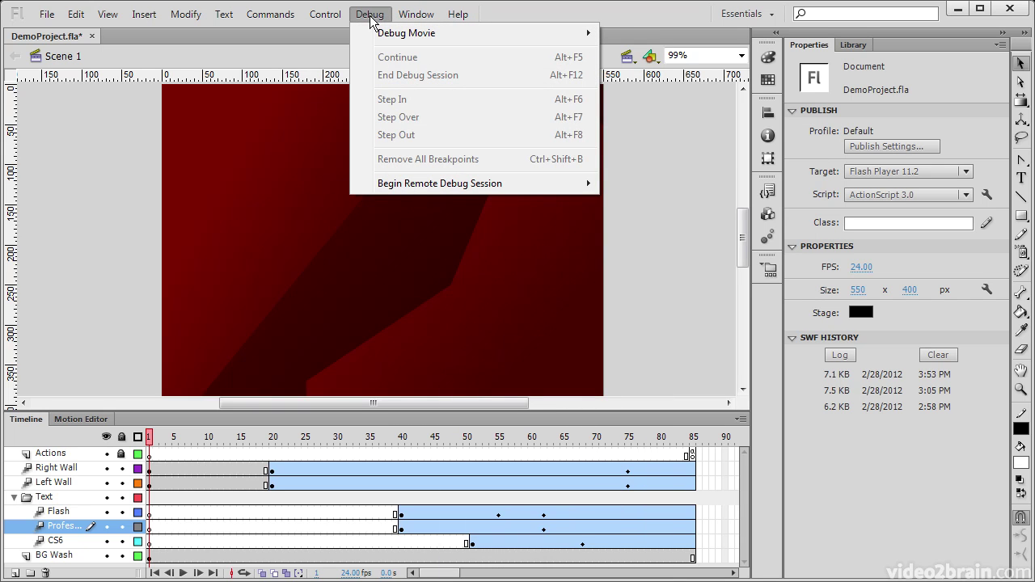
# Step: Look over the Debug menu items, then move to the Window menu's panel list
pyautogui.moveTo(400, 34)
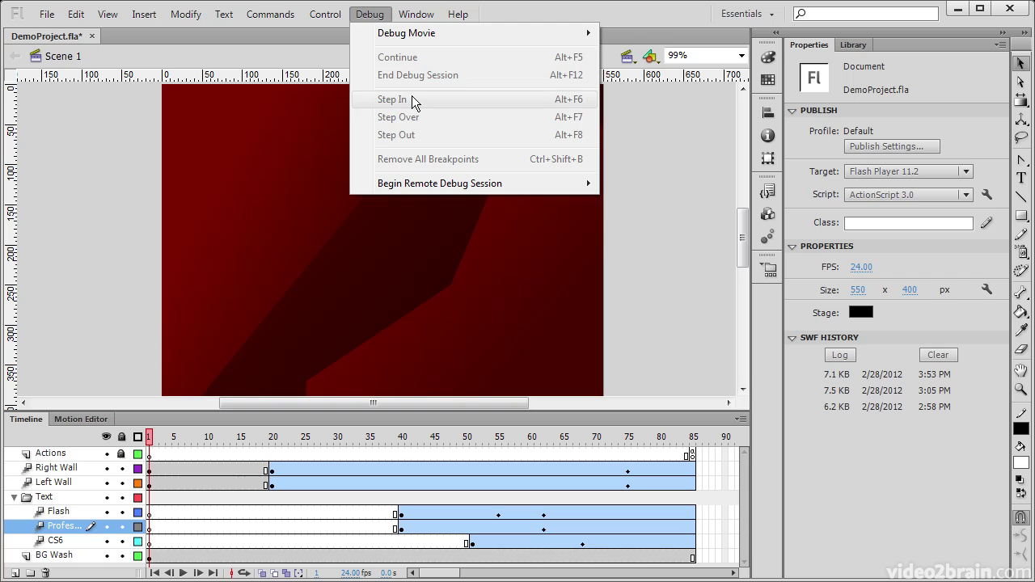
pyautogui.moveTo(415, 16)
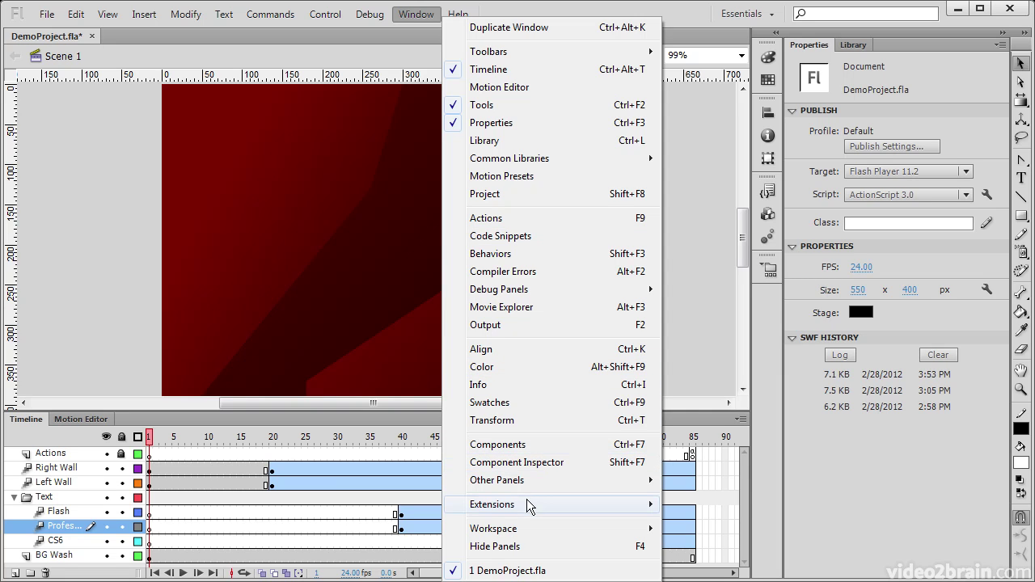
# Step: Open Window > Extensions > Kuler and dock it as a collapsed icon in the right panel dock
pyautogui.moveTo(525, 501)
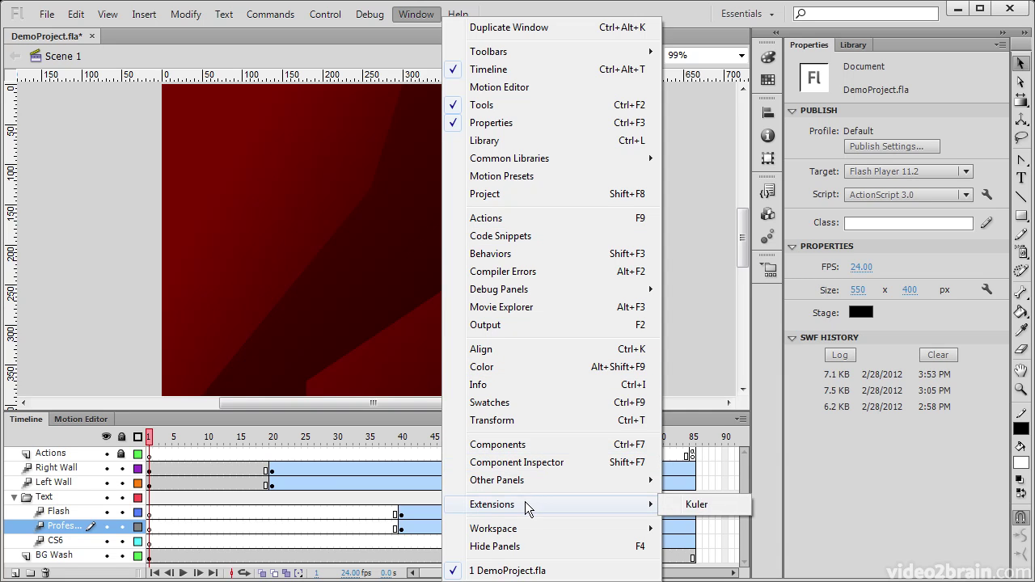
pyautogui.click(711, 503)
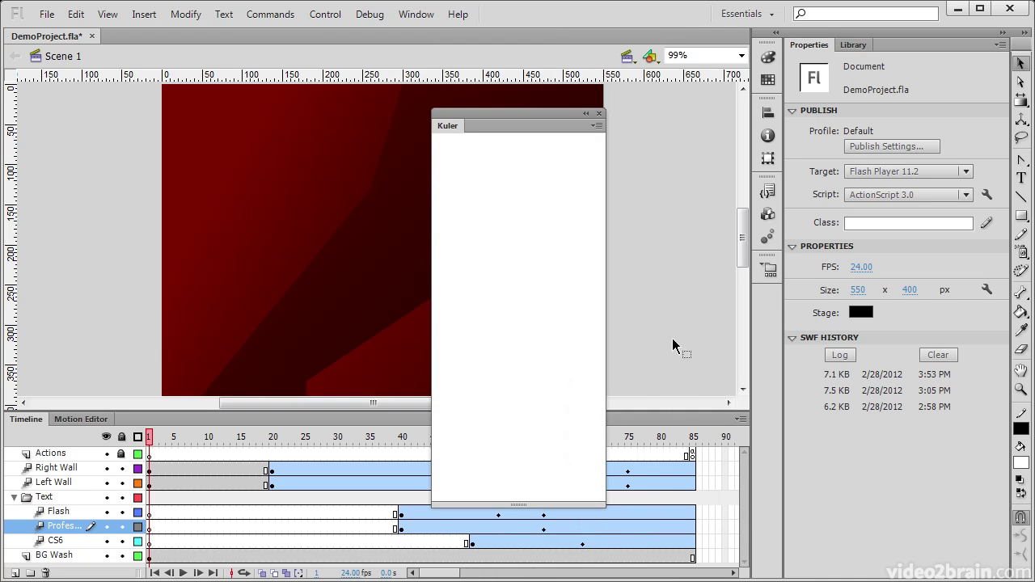
pyautogui.moveTo(520, 110); pyautogui.dragTo(570, 118)
pyautogui.moveTo(496, 129); pyautogui.dragTo(766, 293)
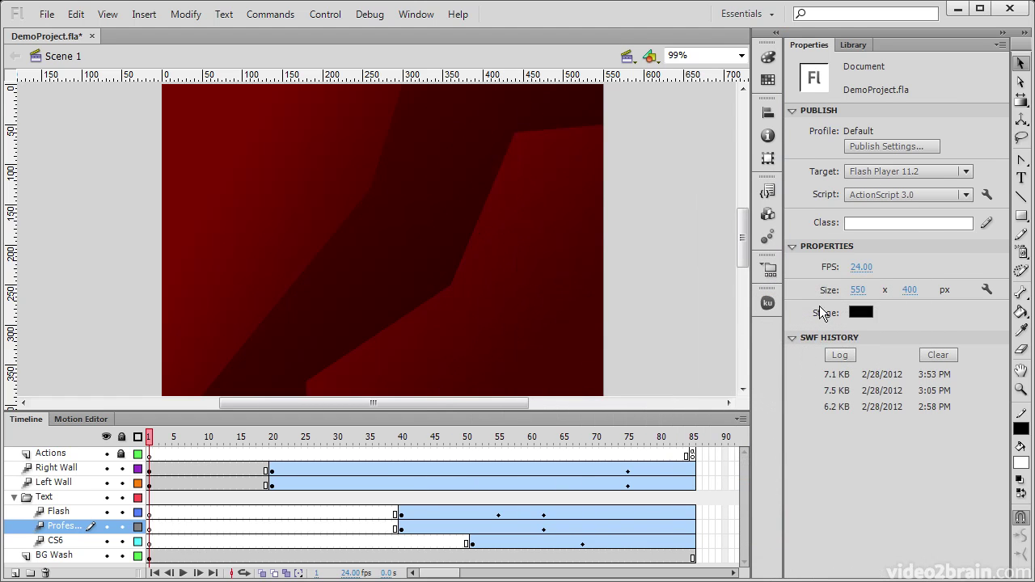
pyautogui.click(767, 302)
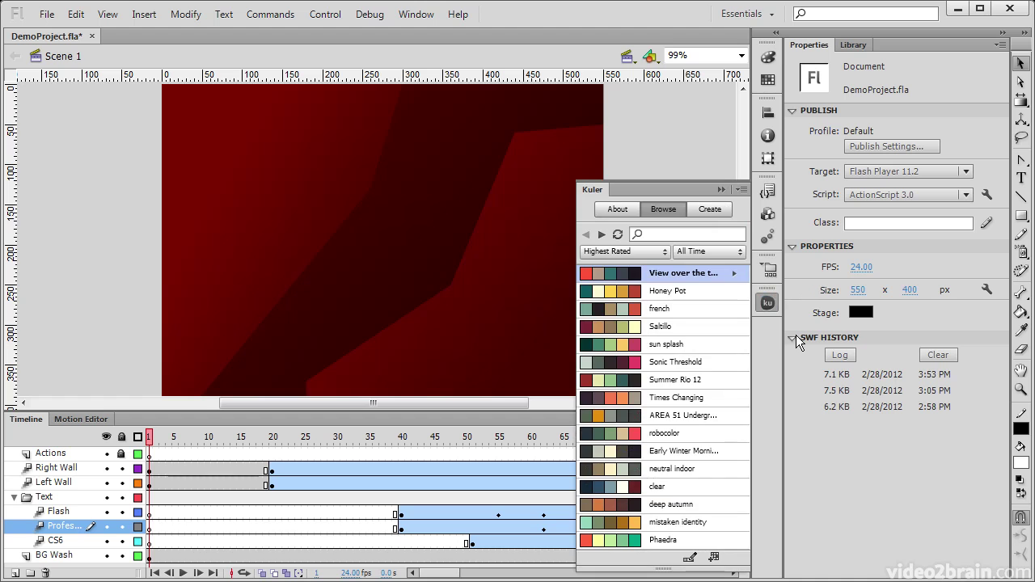
pyautogui.click(767, 302)
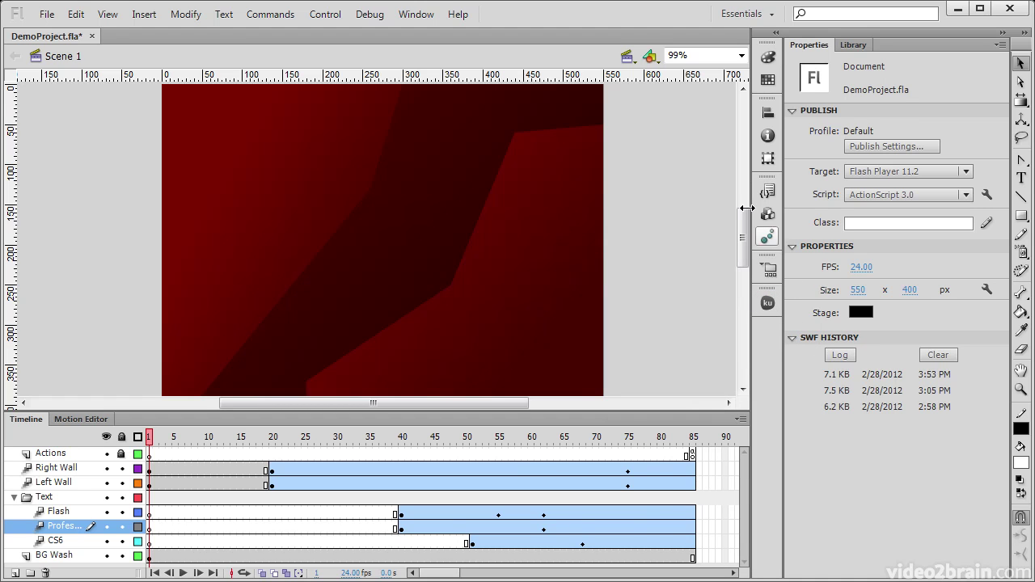
pyautogui.click(416, 18)
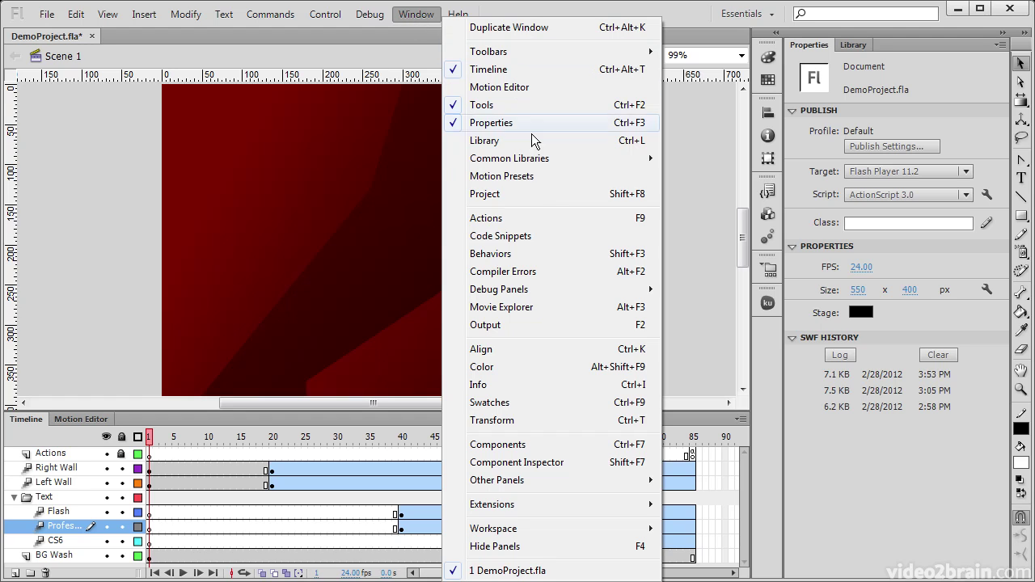
# Step: Look over Window > Workspace and the Help menu, then close the menus without running anything
pyautogui.moveTo(553, 533)
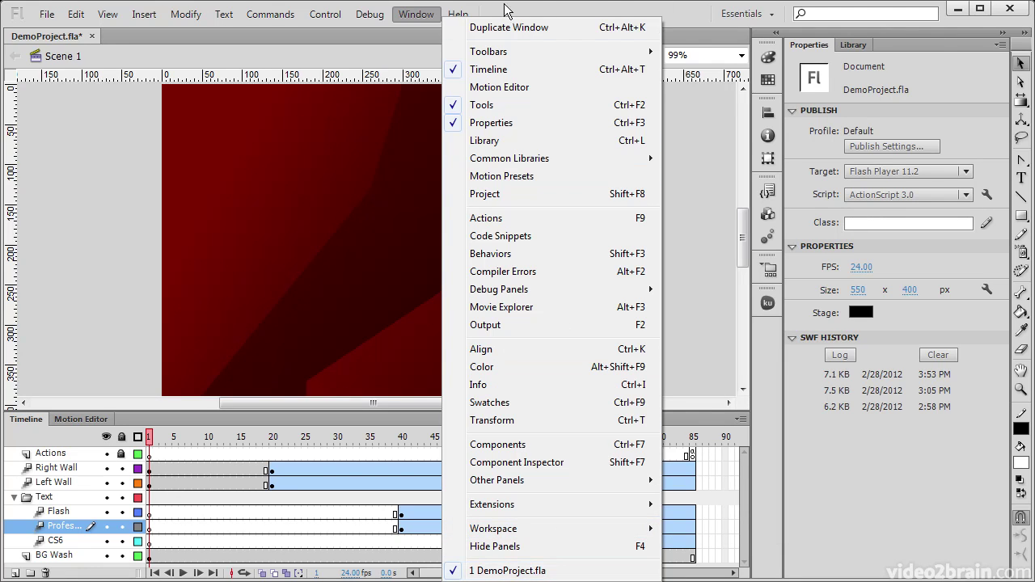
pyautogui.moveTo(457, 14)
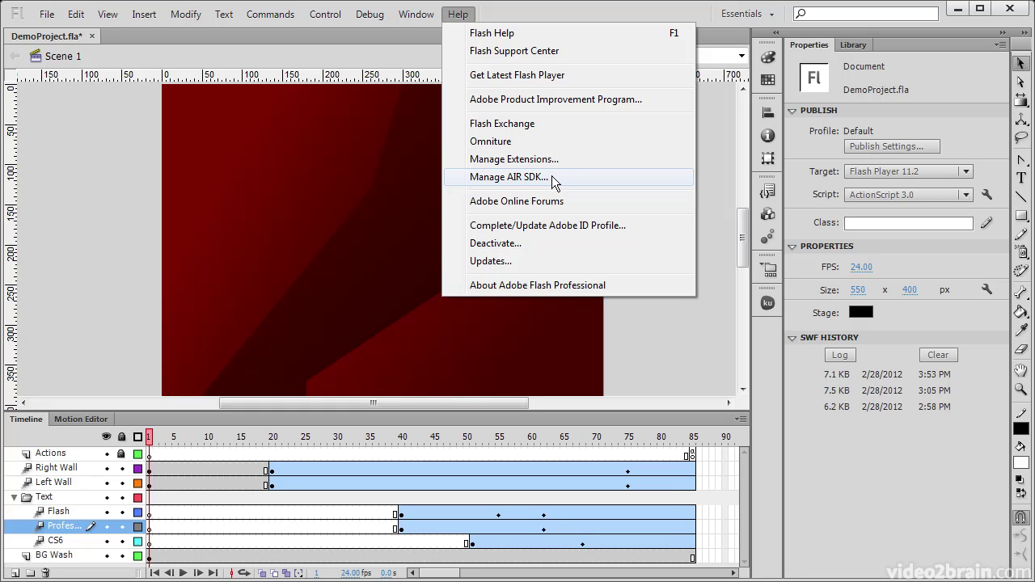
pyautogui.click(711, 175)
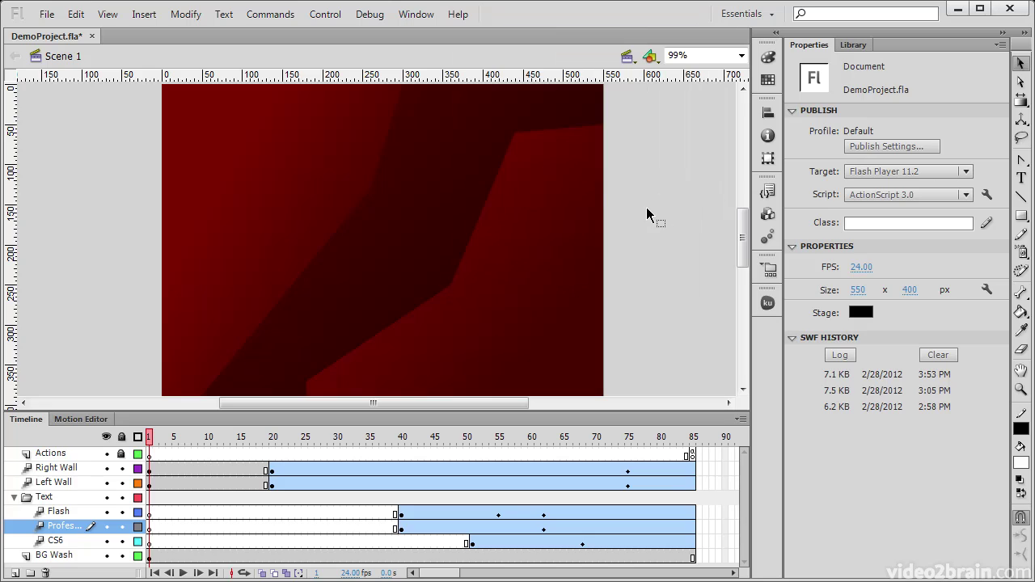